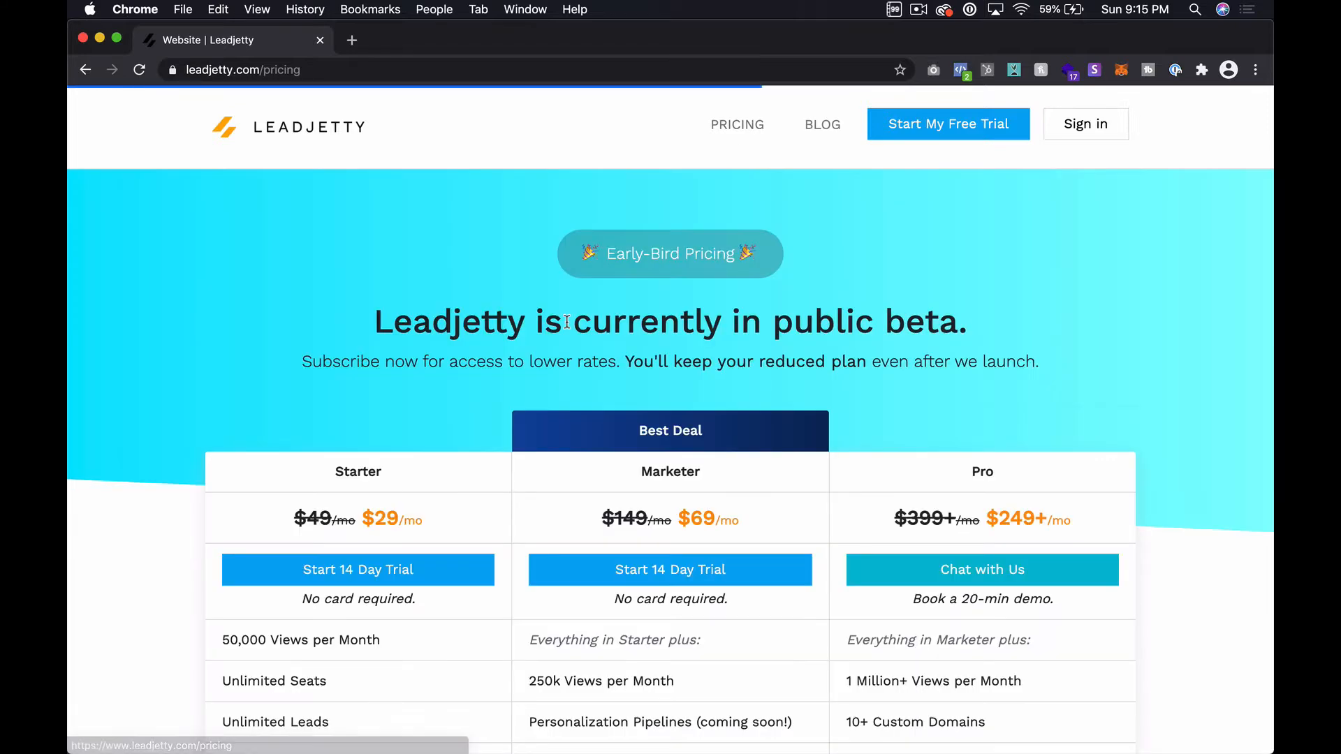
Step: Scroll the pricing page down to the Starter ($29), Marketer ($69) and Pro ($249+) plan table
{"action": "scroll", "coordinate": [565, 314], "scroll_direction": "down", "scroll_amount": 3}
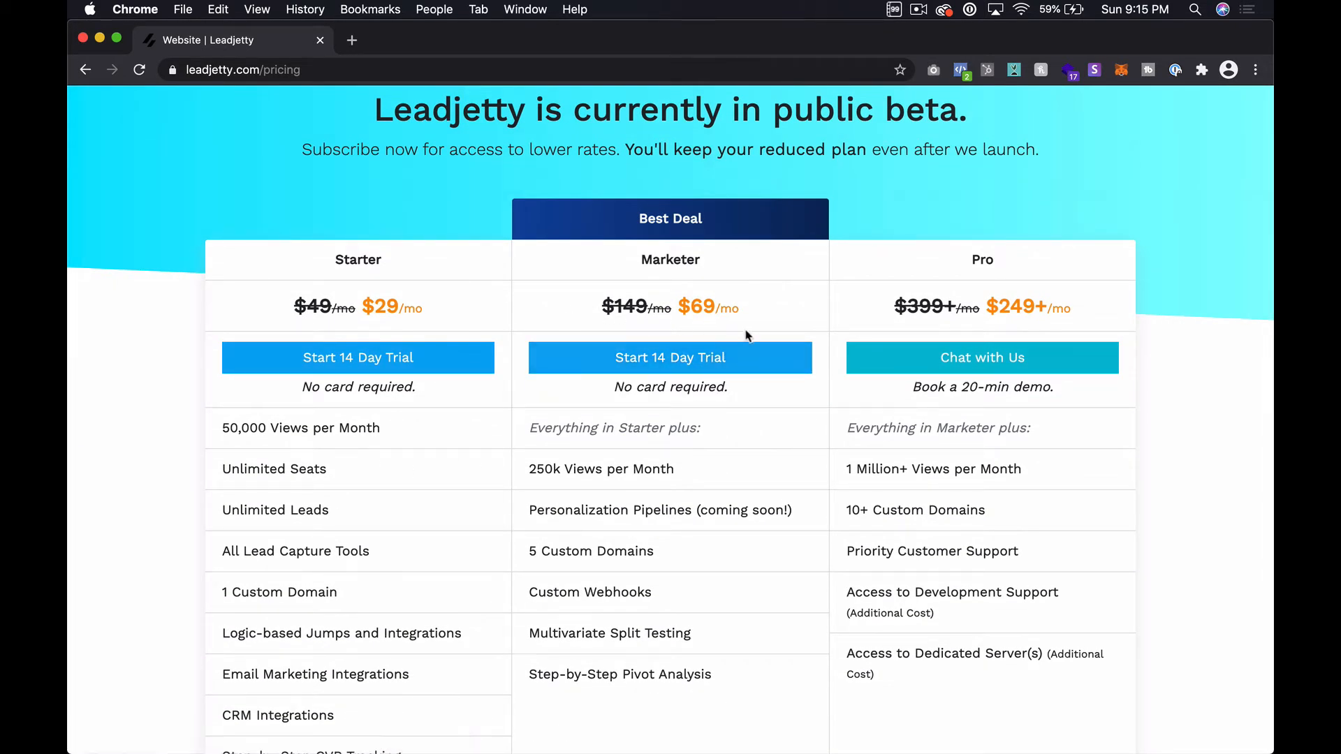
Step: Register for the Marketer plan's 14-day trial with an email address and a confirmed password
{"action": "left_click", "coordinate": [644, 366]}
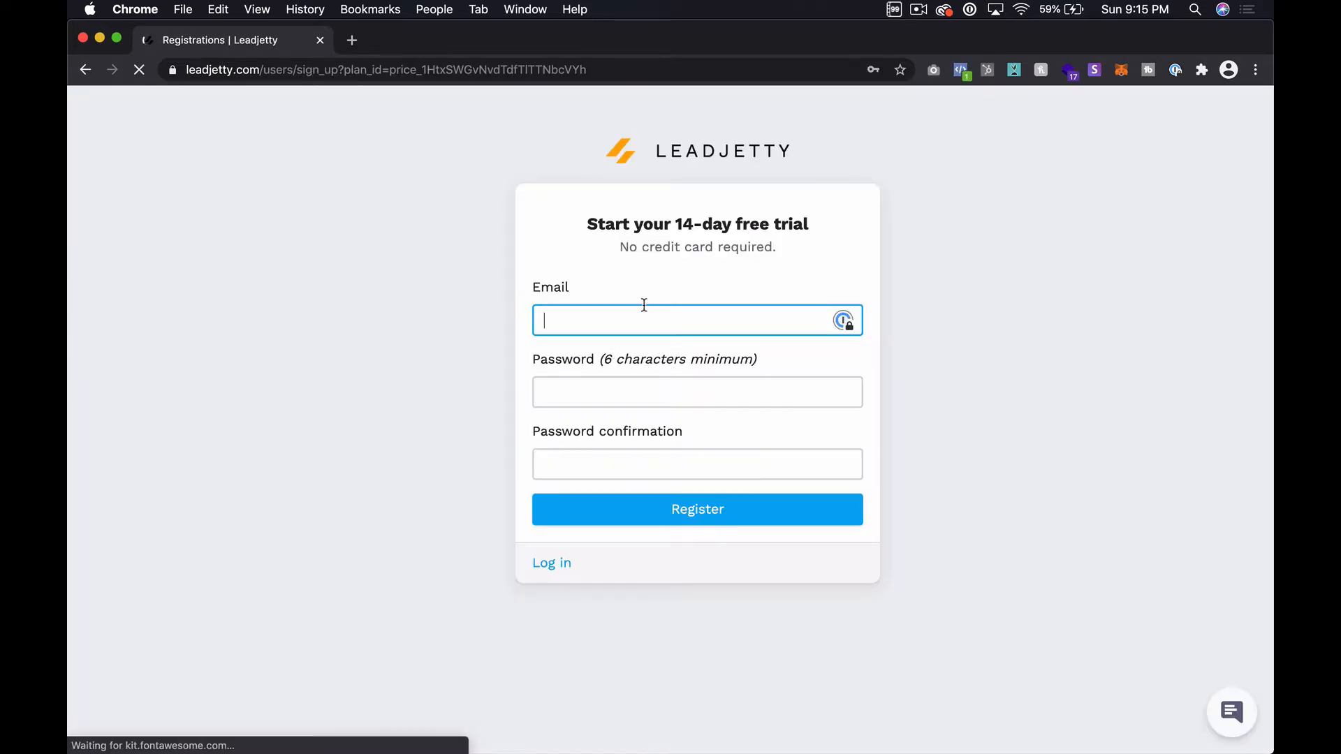
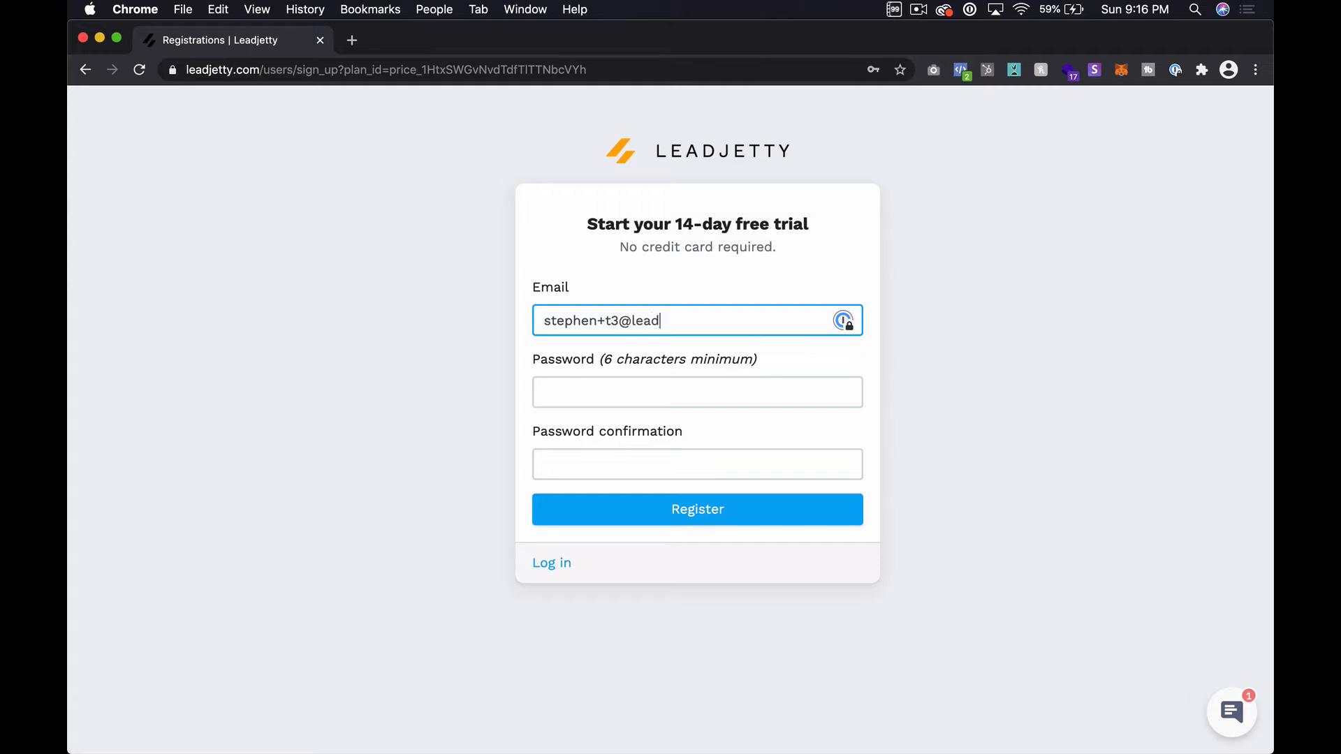
{"action": "key", "text": "Tab"}
{"action": "type", "text": "••••••••"}
{"action": "key", "text": "Tab"}
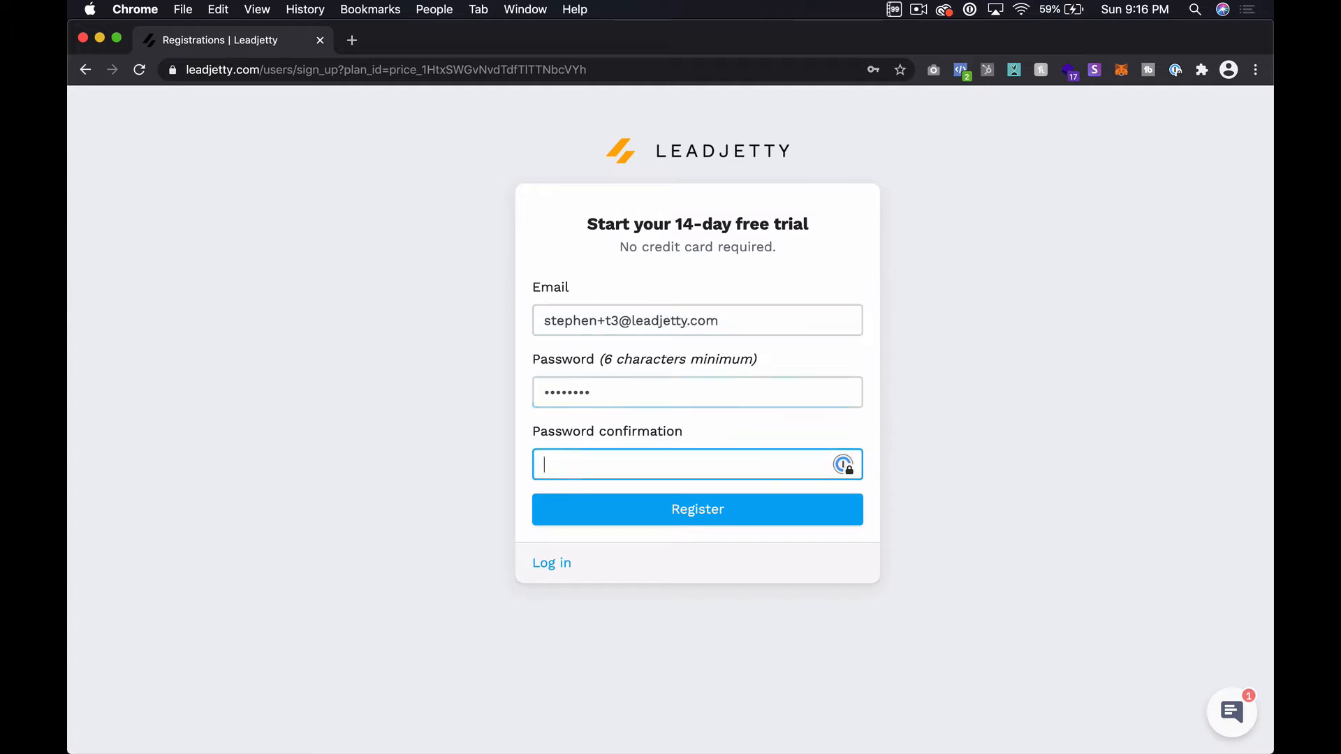
{"action": "type", "text": "••••••••"}
{"action": "key", "text": "Return"}
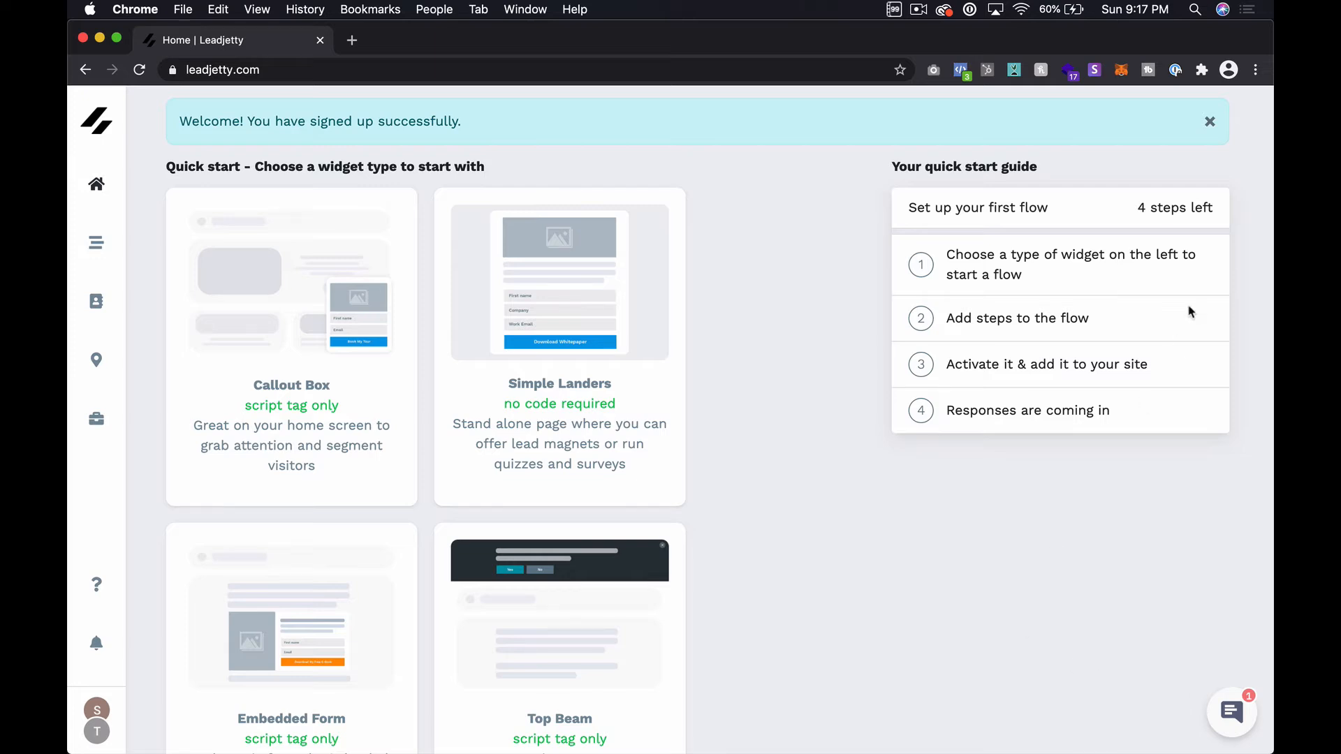
Step: Dismiss the signup success banner and start a new flow from the Callout Box quick-start card
{"action": "left_click", "coordinate": [1211, 123]}
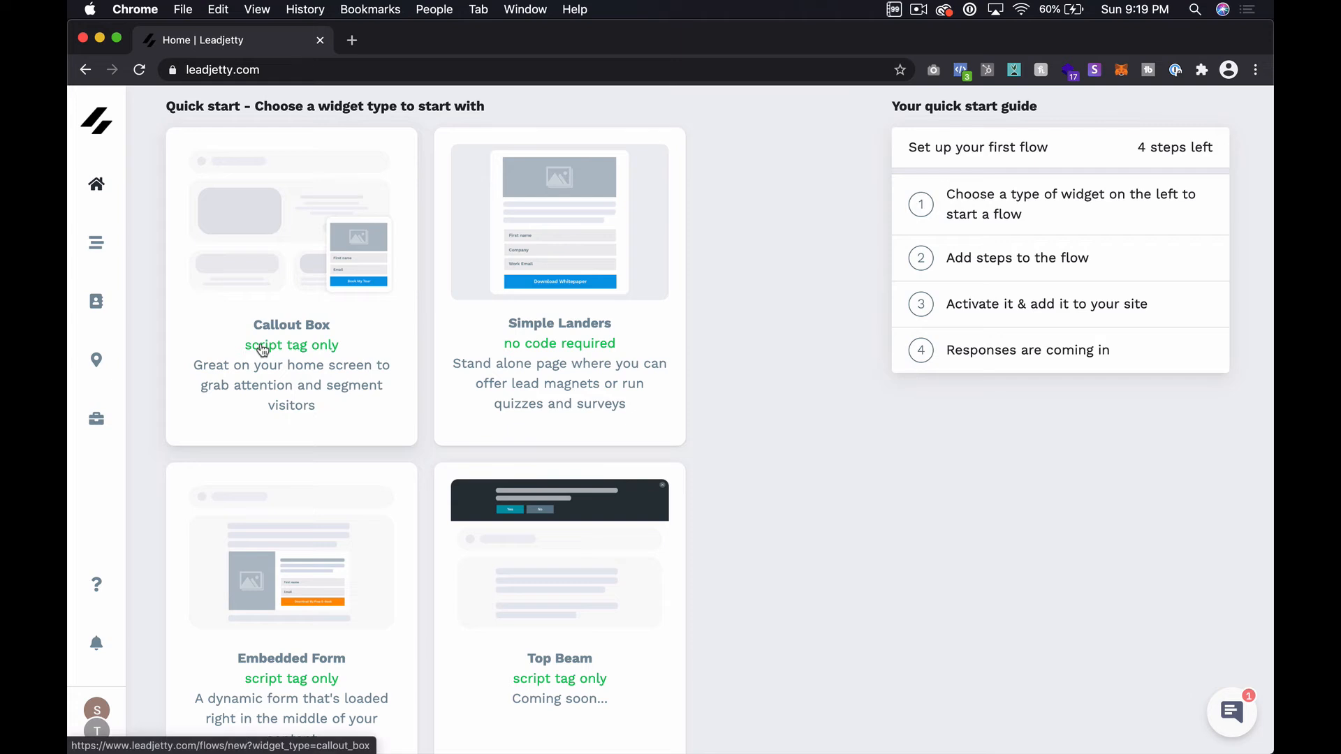
{"action": "left_click", "coordinate": [318, 311]}
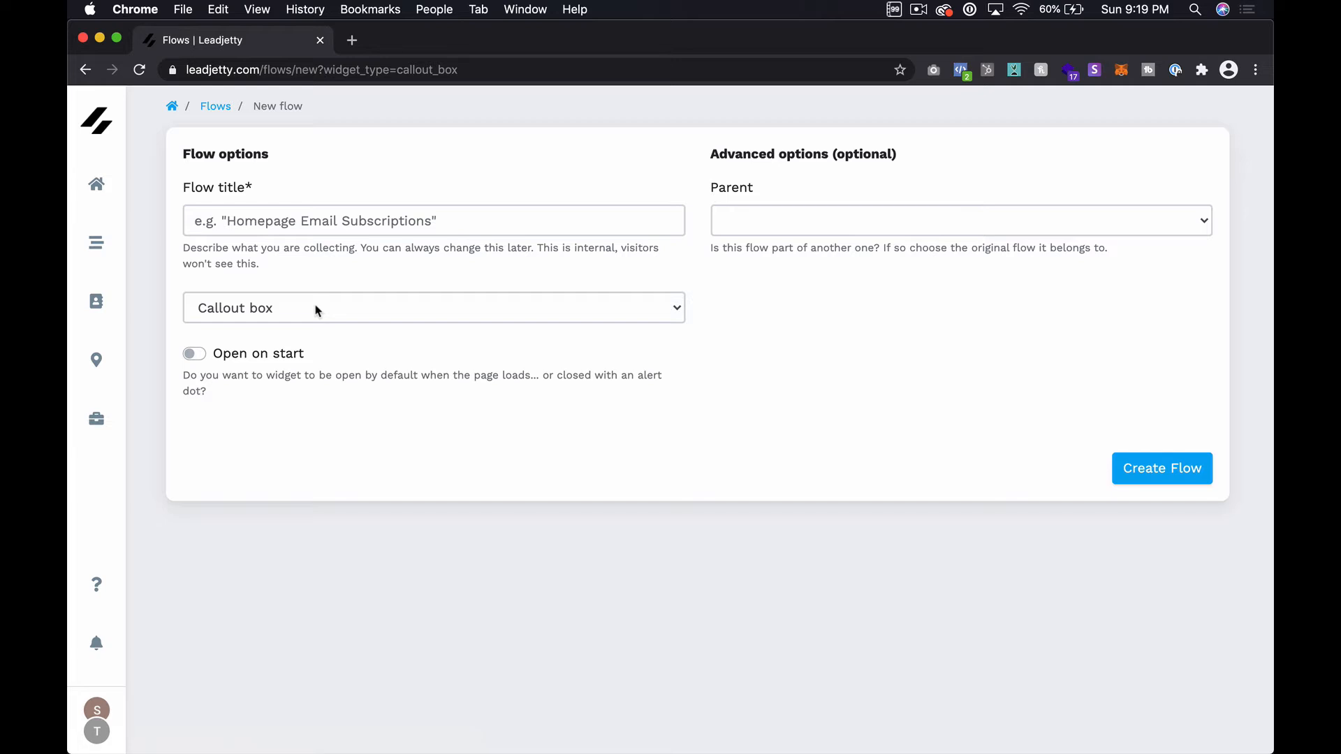
Step: Create the flow 'Demo' as a Callout box widget with 'Open on start' enabled
{"action": "left_click", "coordinate": [364, 220]}
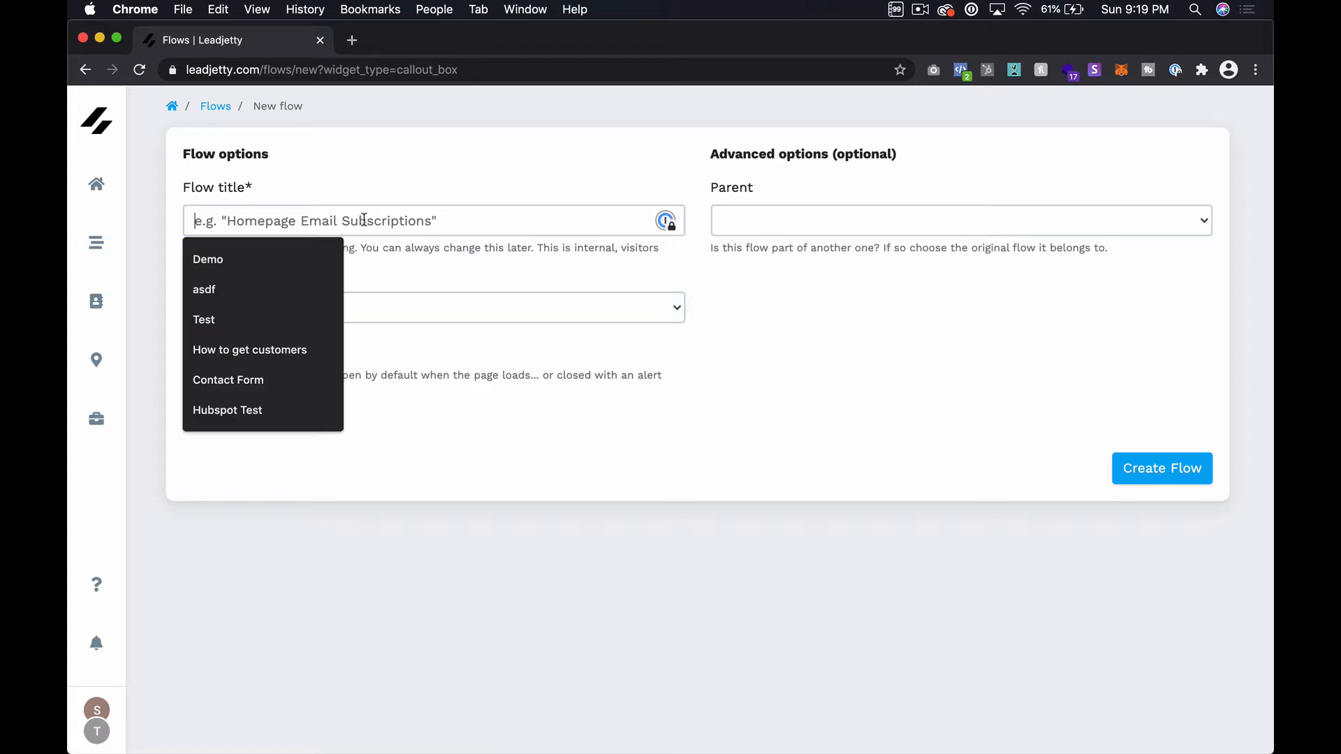
{"action": "type", "text": "Demo"}
{"action": "left_click", "coordinate": [429, 179]}
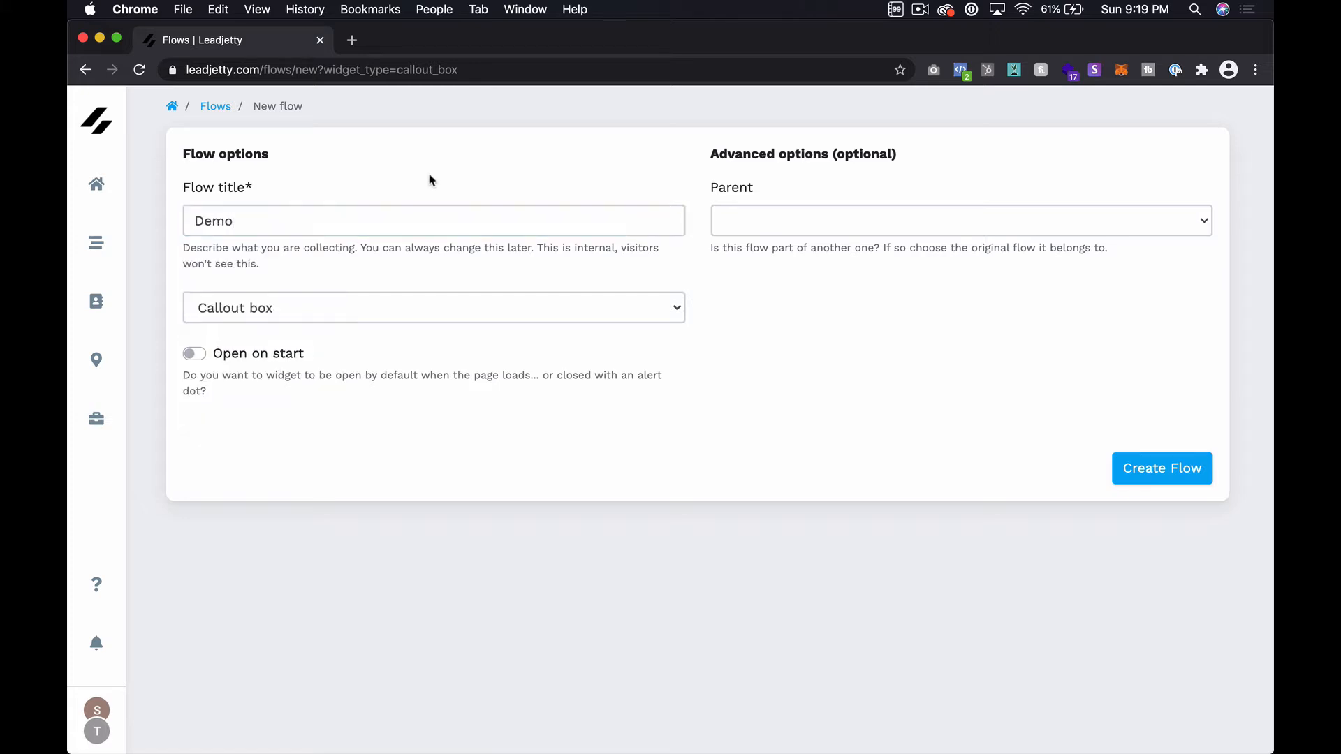
{"action": "left_click", "coordinate": [254, 306]}
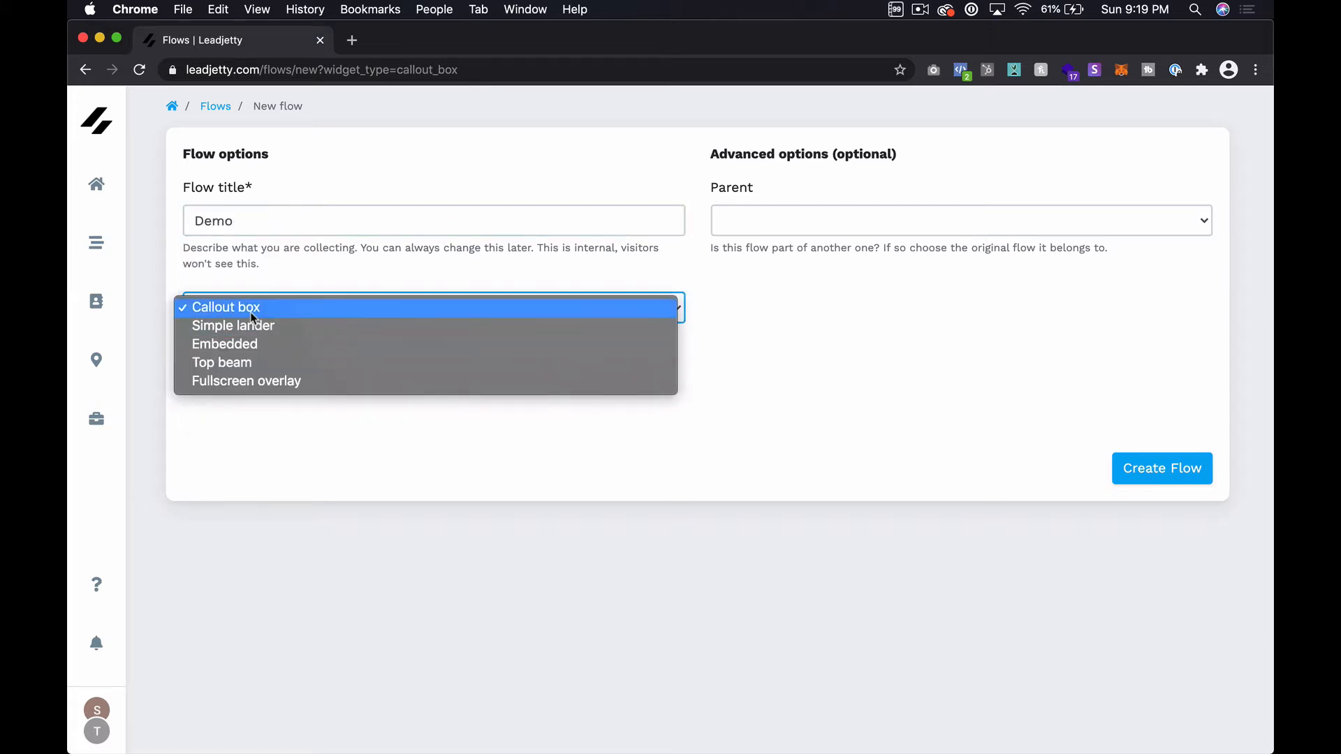
{"action": "left_click", "coordinate": [252, 308]}
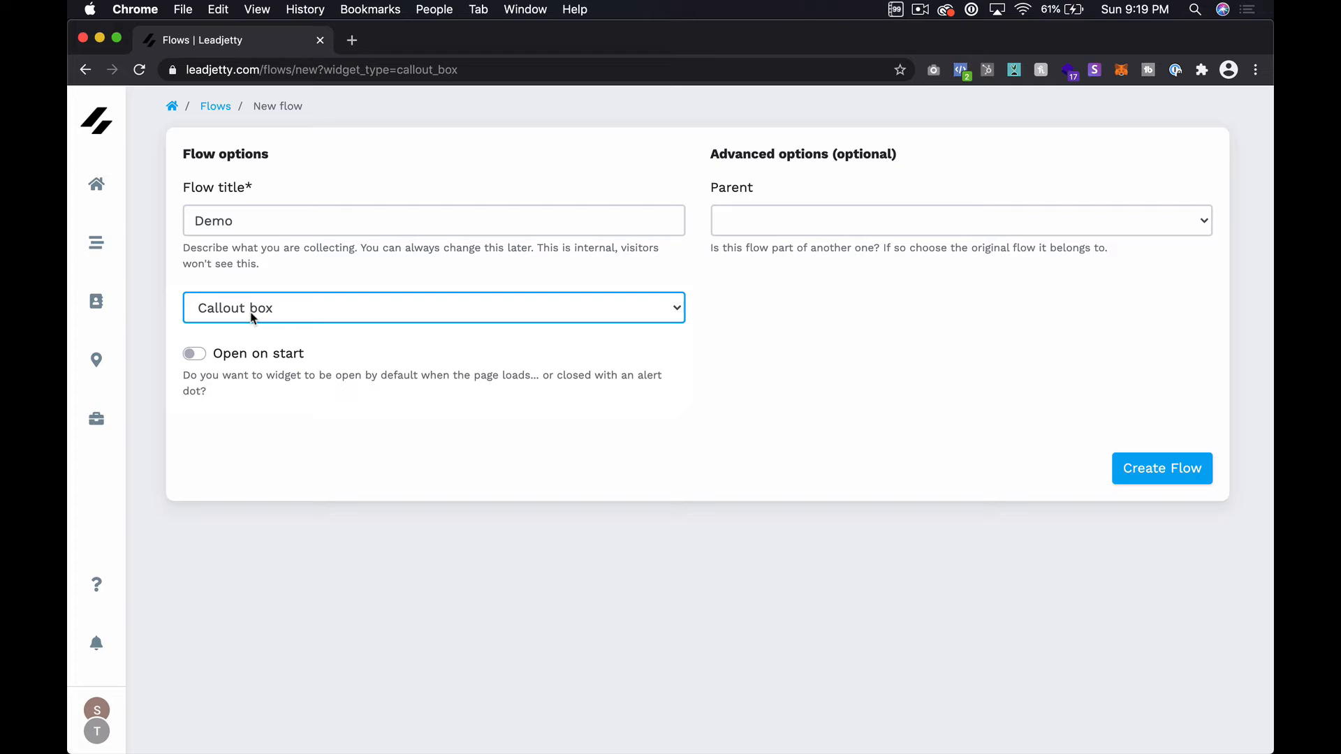
{"action": "left_click", "coordinate": [196, 356]}
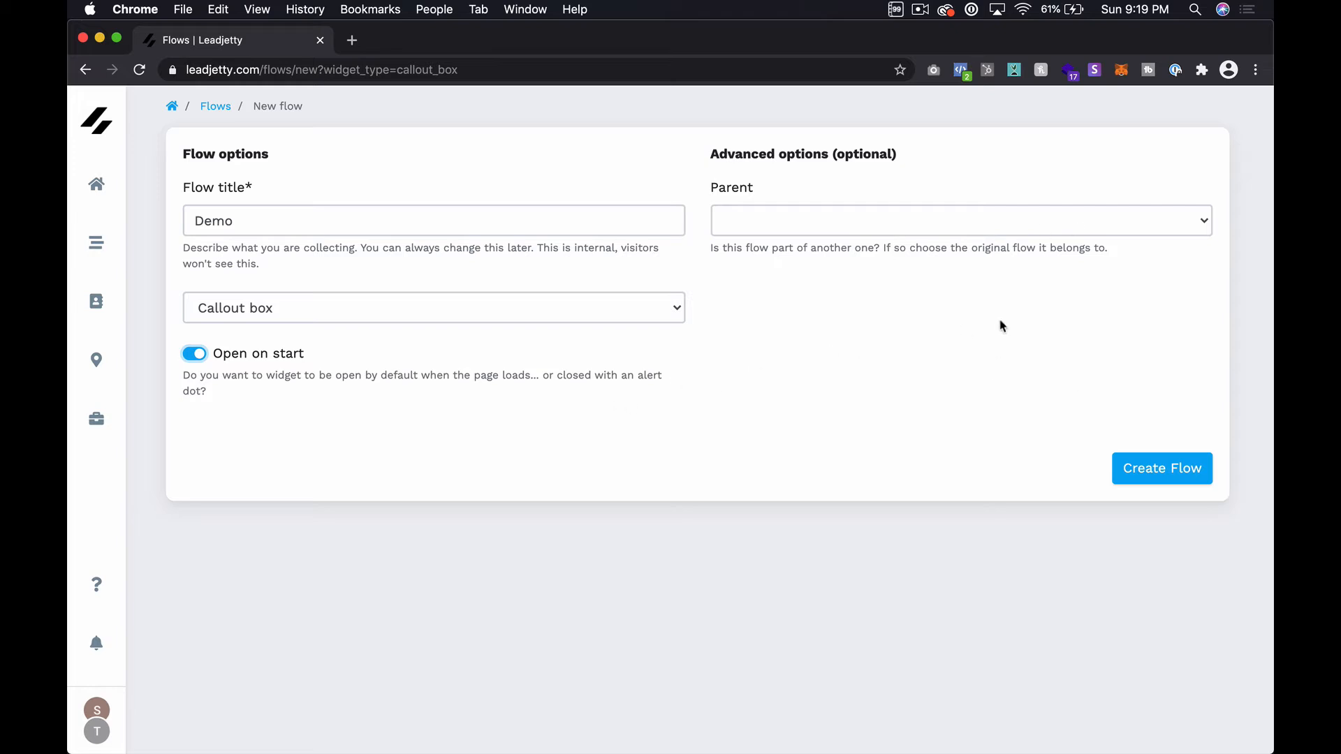
{"action": "left_click", "coordinate": [1193, 473]}
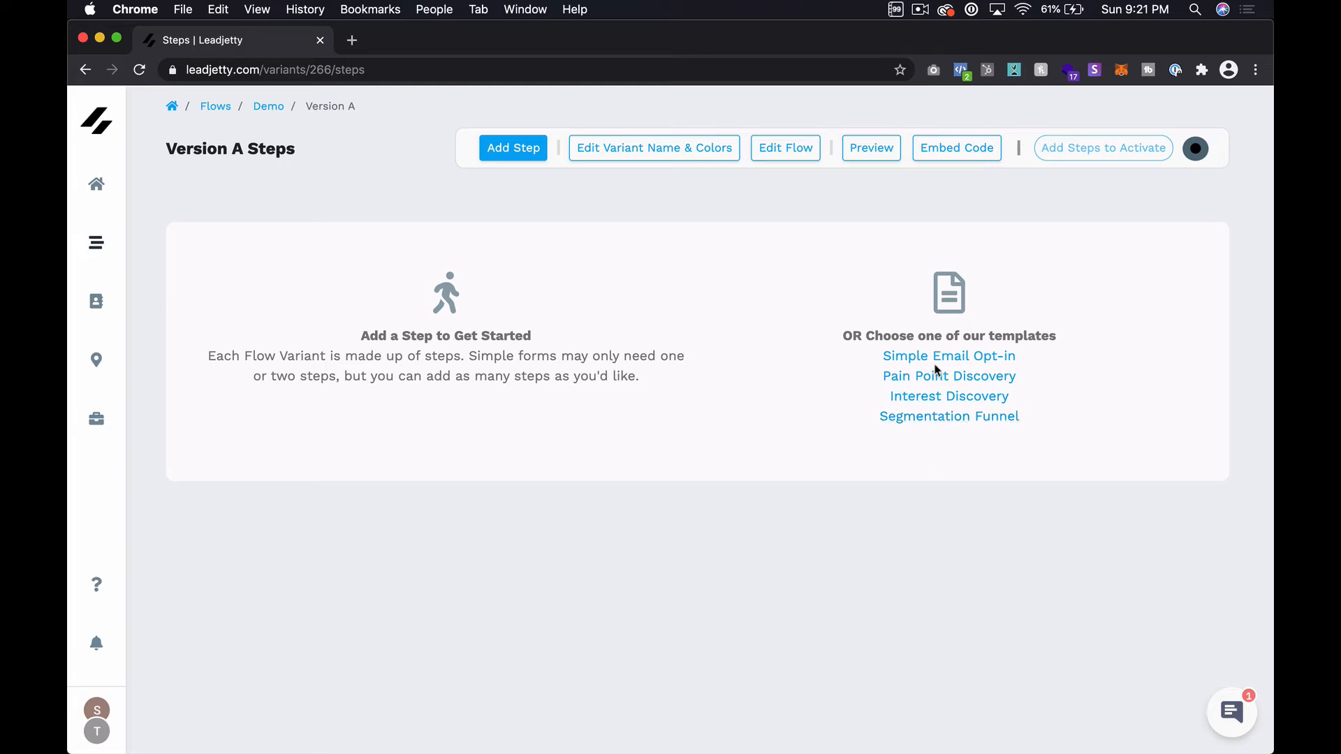
Step: Apply the Simple Email Opt-in template to Version A and turn the Demo flow on
{"action": "left_click", "coordinate": [986, 362]}
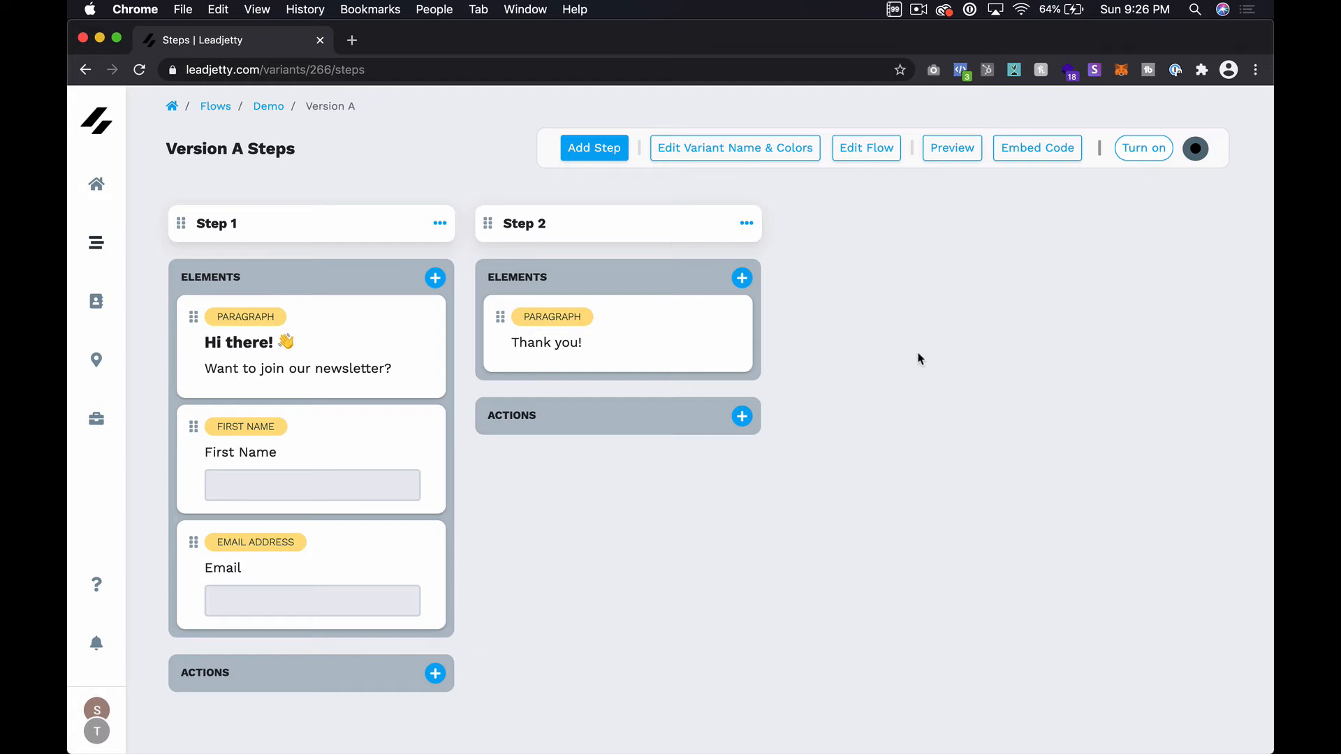
{"action": "left_click", "coordinate": [1146, 149]}
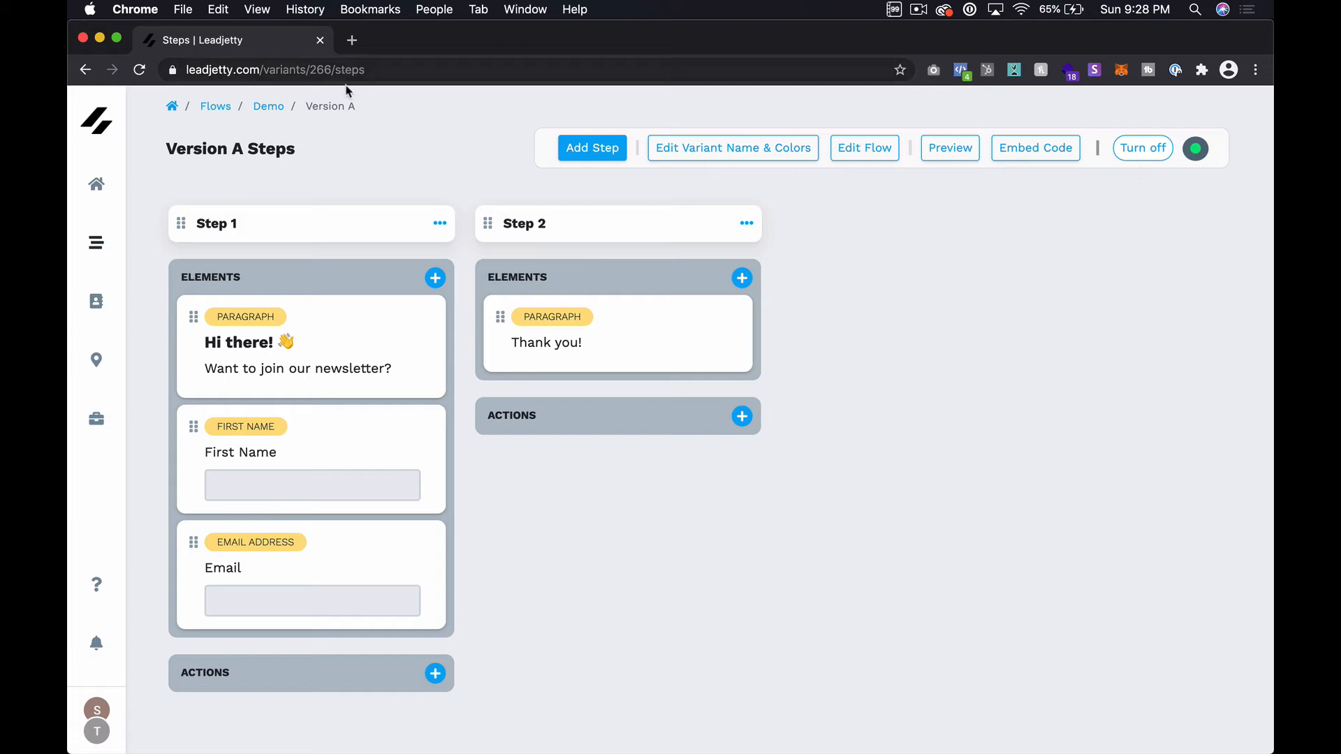
Step: Preview Version A on the sample blog and look over the newsletter callout
{"action": "left_click_drag", "start_coordinate": [202, 147], "coordinate": [266, 140]}
{"action": "left_click", "coordinate": [359, 145]}
{"action": "left_click", "coordinate": [959, 150]}
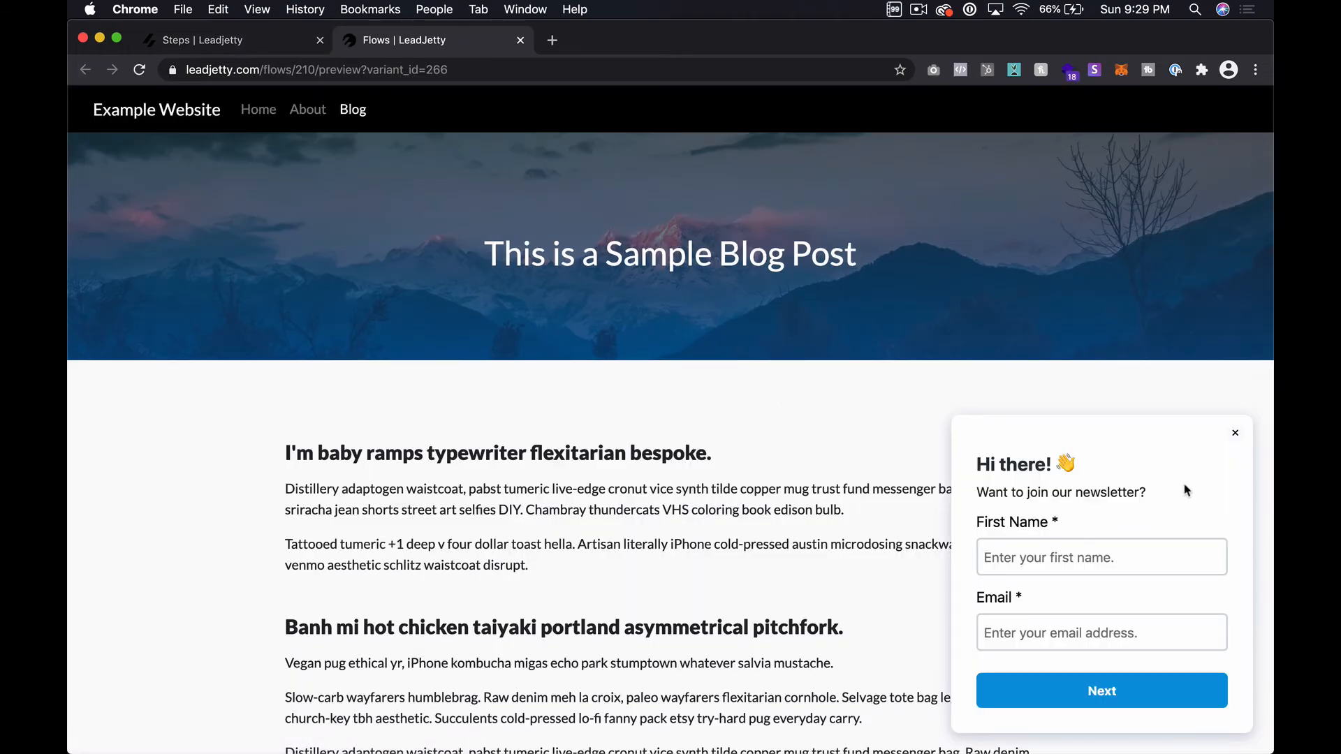
{"action": "scroll", "coordinate": [768, 473], "scroll_direction": "down", "scroll_amount": 2}
{"action": "scroll", "coordinate": [768, 474], "scroll_direction": "down", "scroll_amount": 5}
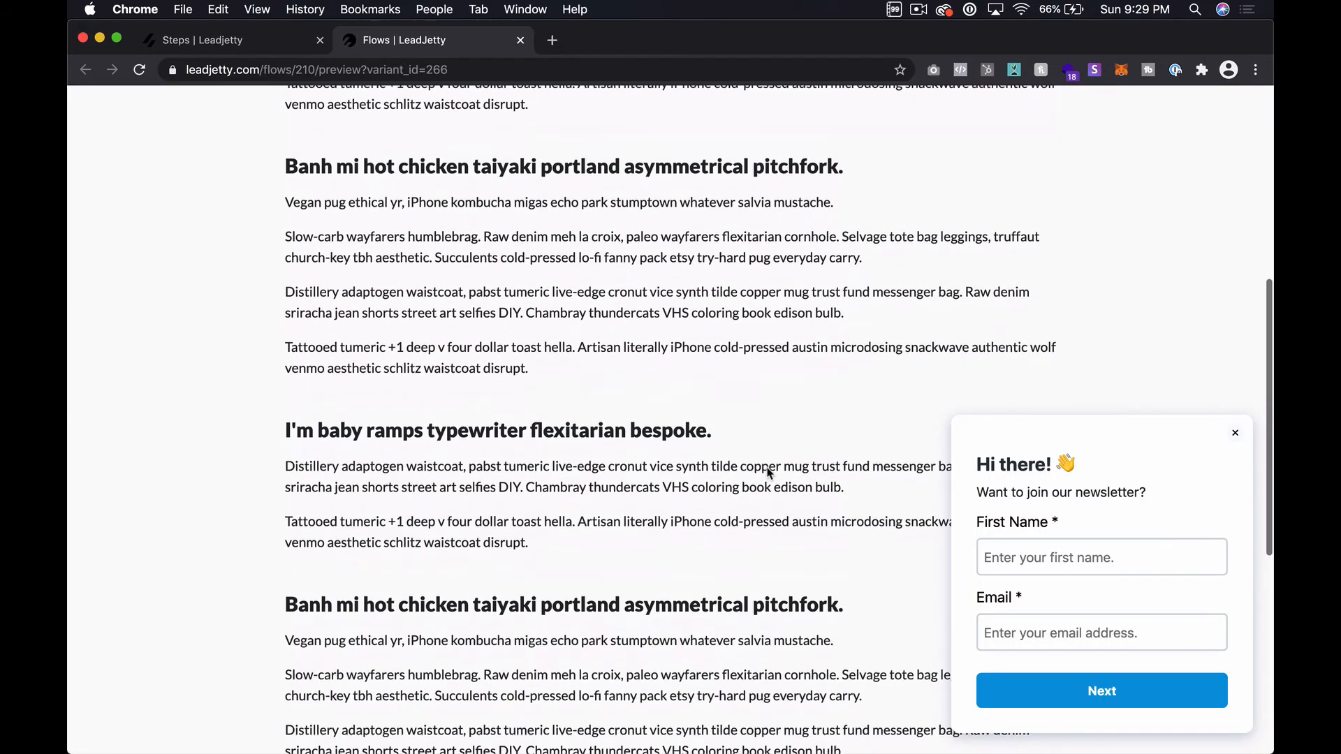
{"action": "scroll", "coordinate": [768, 471], "scroll_direction": "up", "scroll_amount": 8}
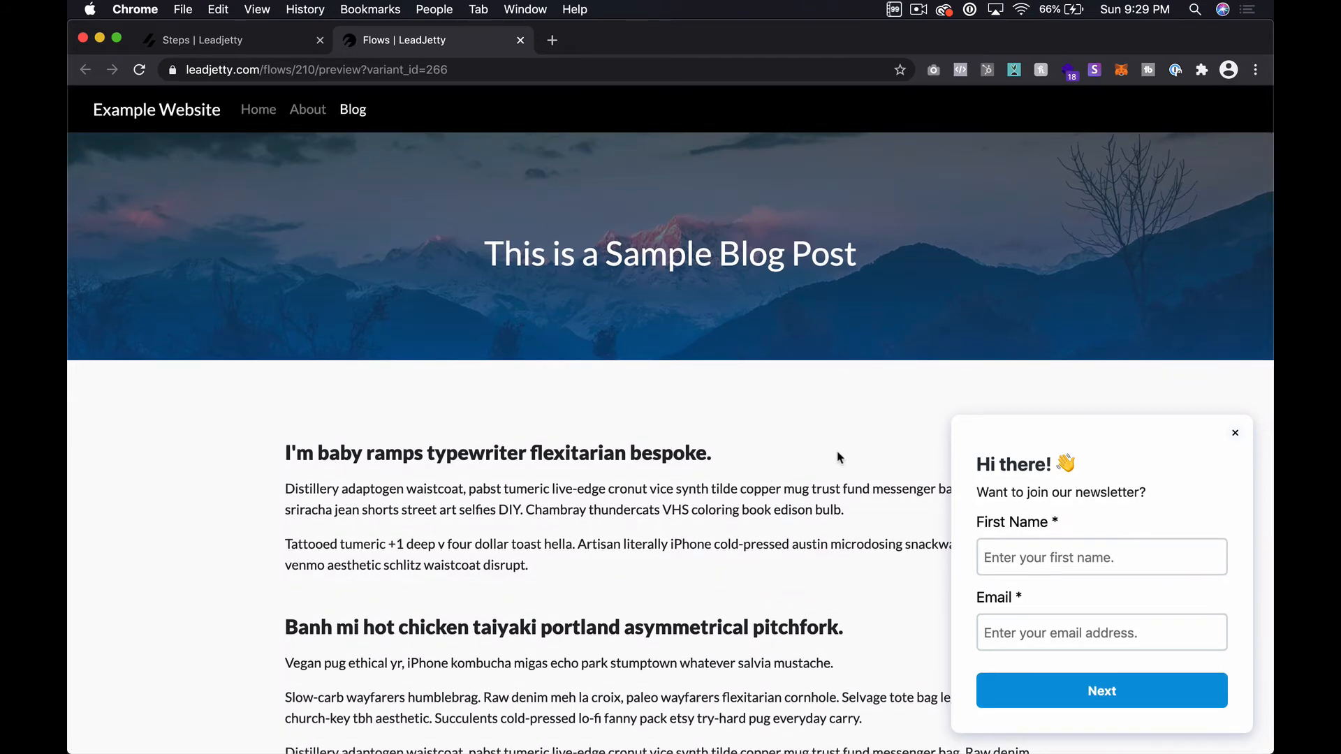
Step: Close the newsletter popup, reopen it from the launcher, and return to the Steps tab
{"action": "left_click", "coordinate": [1235, 433]}
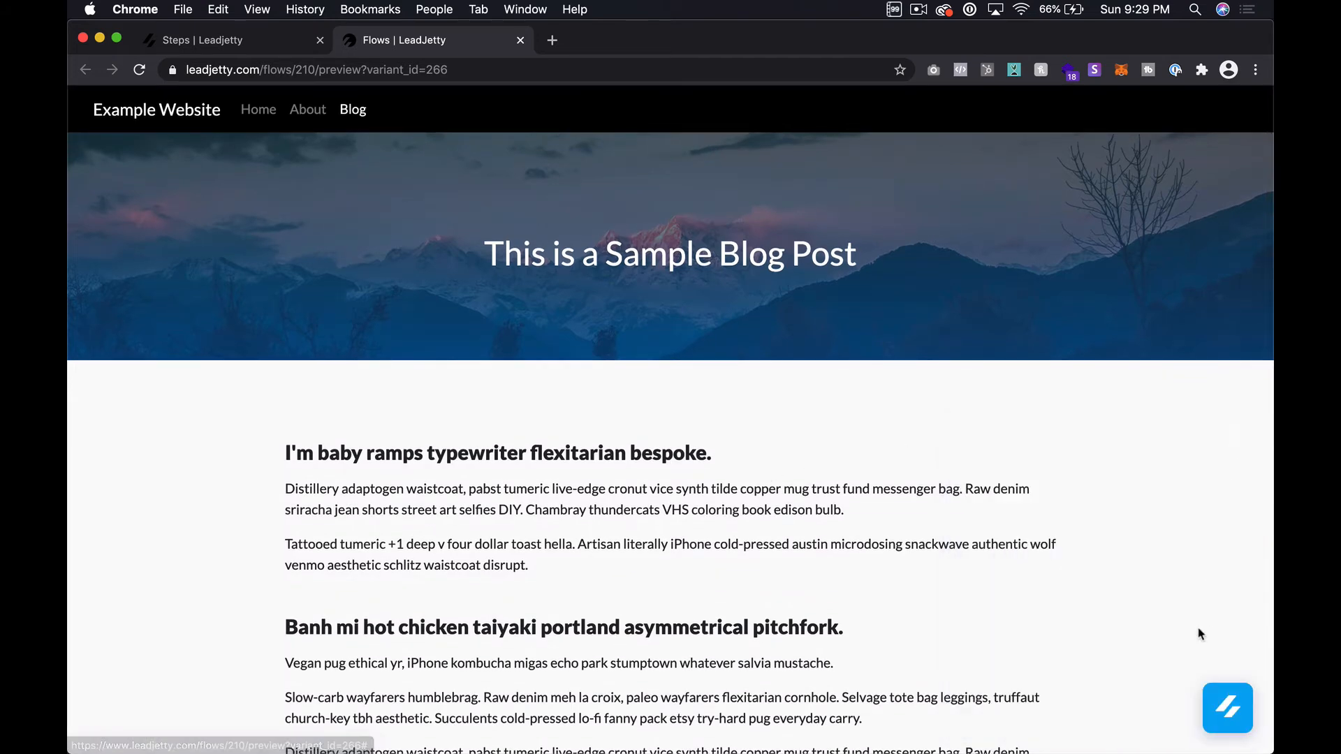
{"action": "left_click", "coordinate": [1227, 707]}
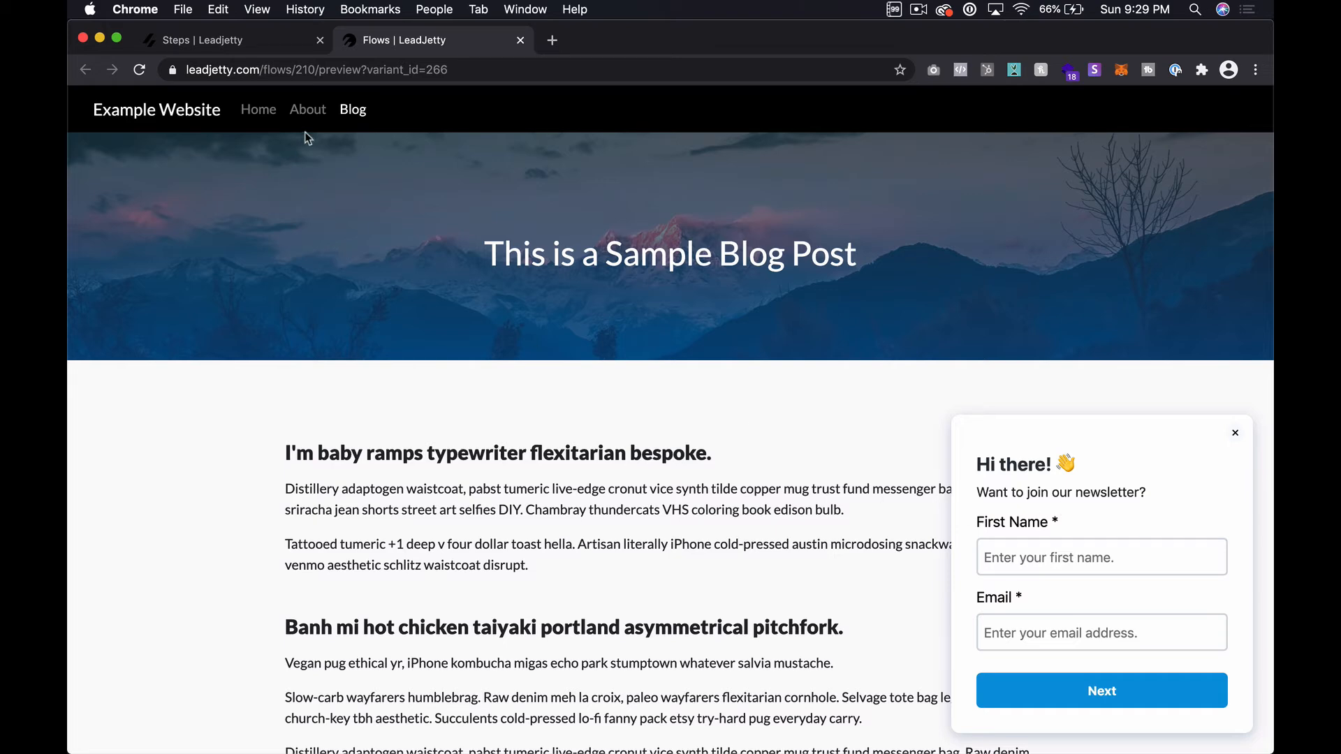
{"action": "left_click", "coordinate": [224, 41]}
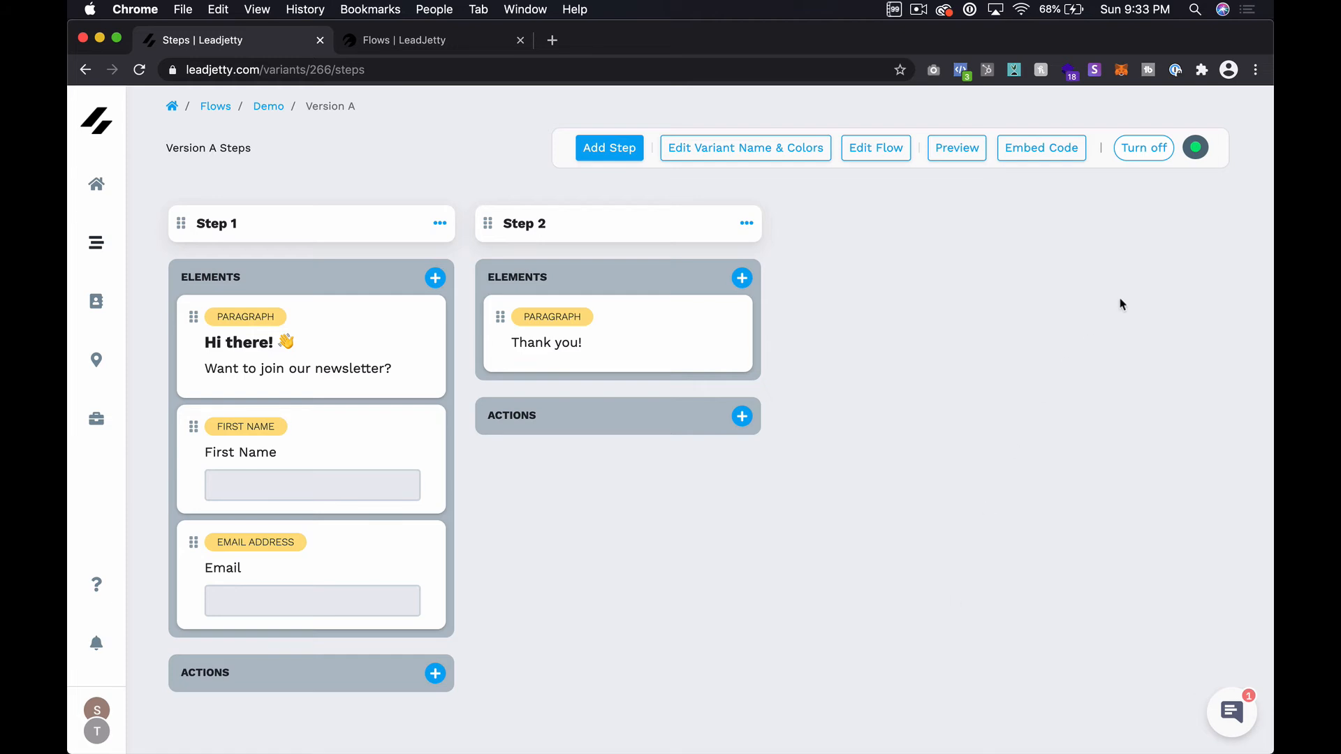
{"action": "left_click", "coordinate": [1048, 155]}
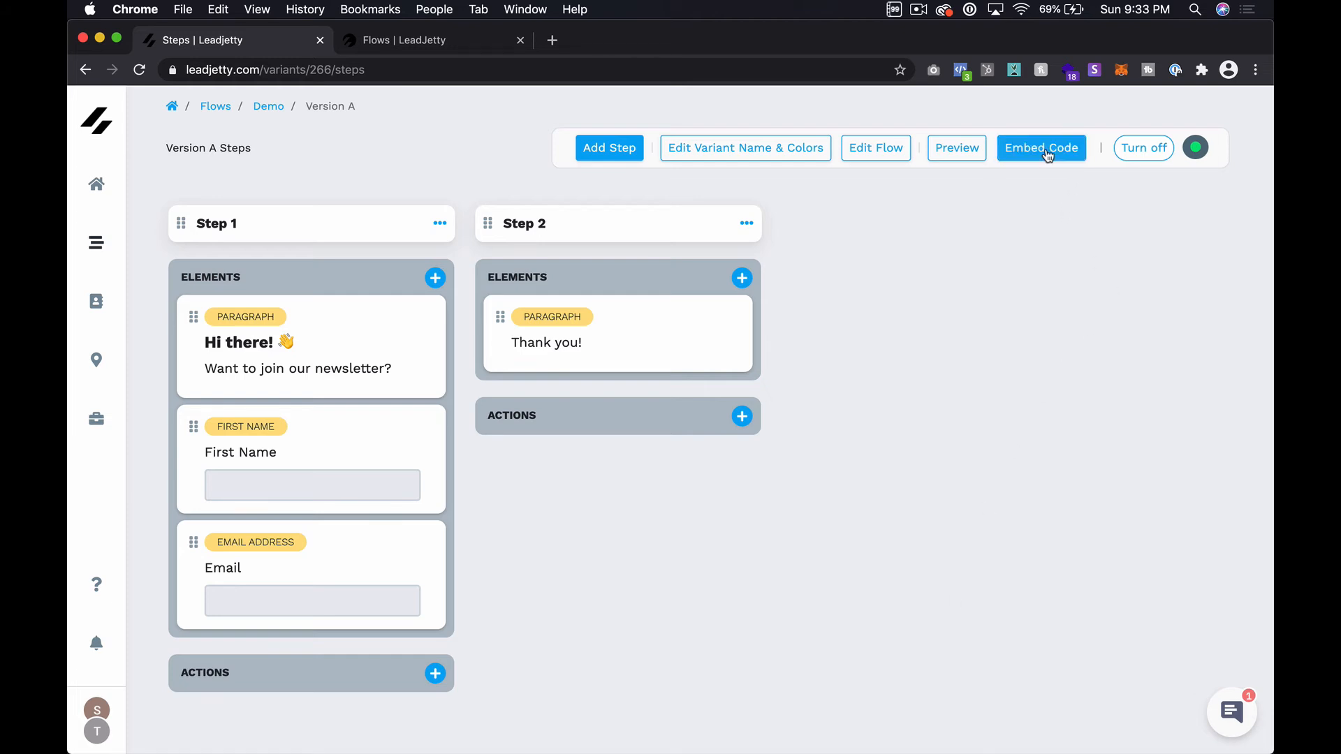
{"action": "left_click", "coordinate": [1046, 148]}
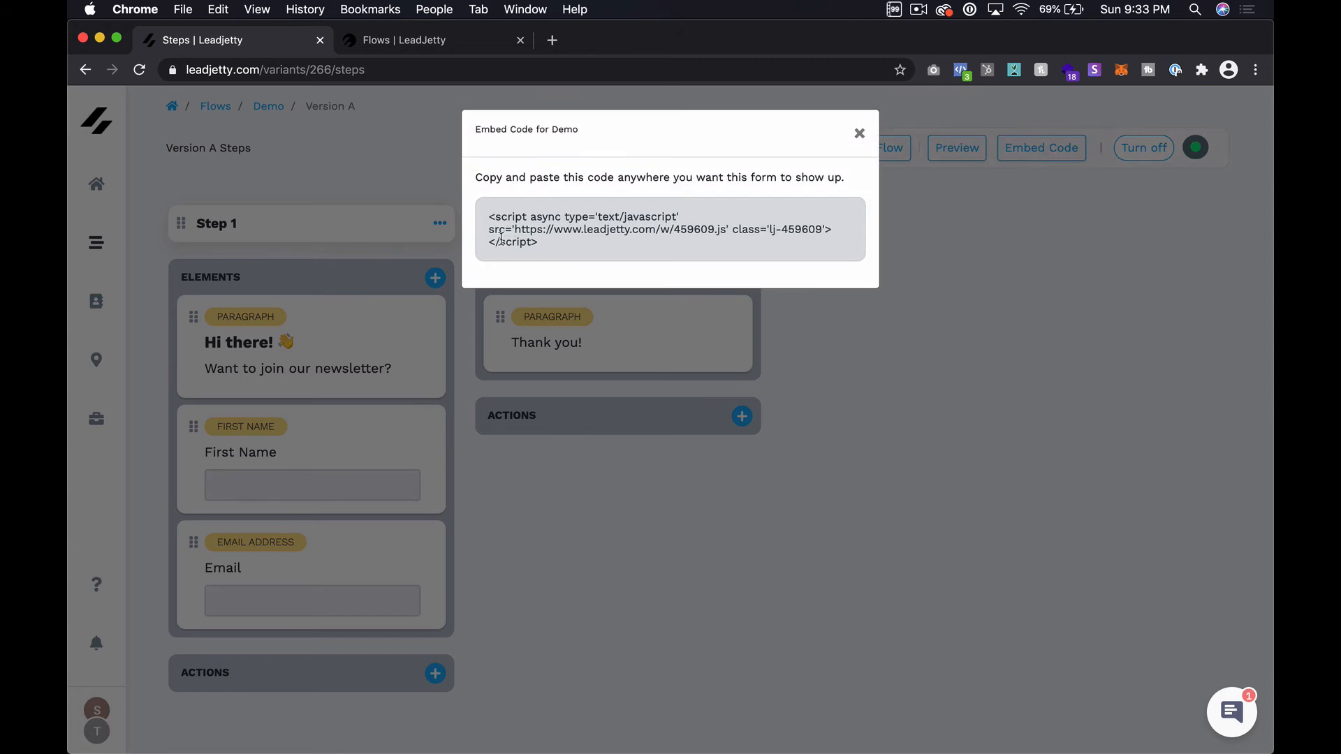
{"action": "left_click_drag", "start_coordinate": [486, 232], "coordinate": [488, 223]}
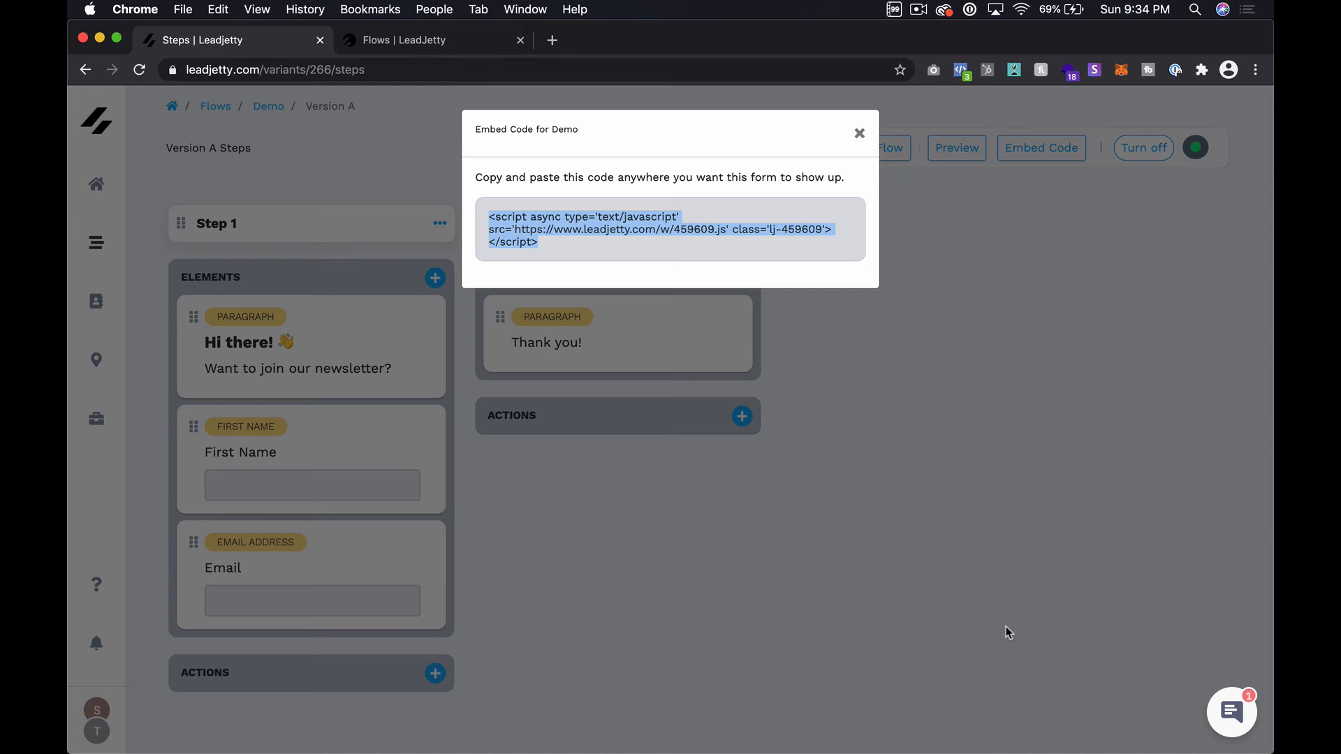
{"action": "left_click", "coordinate": [970, 442]}
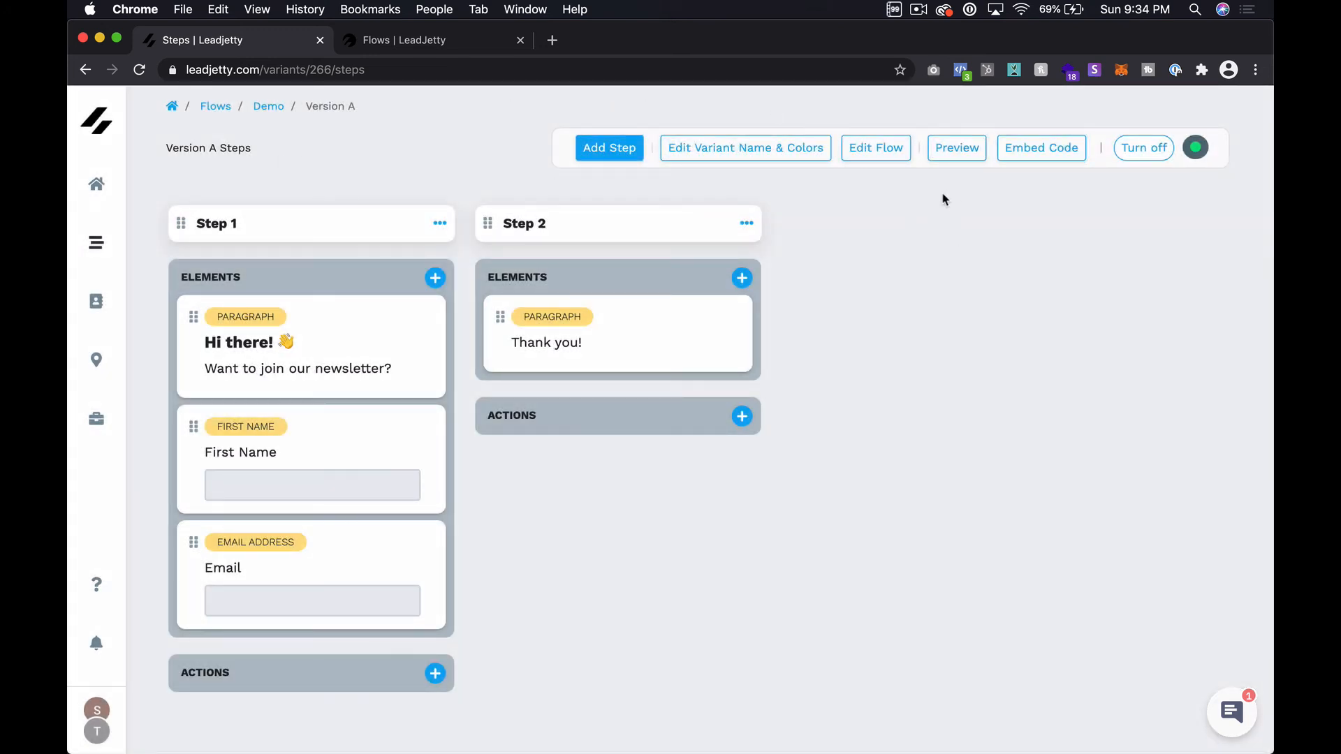
Step: Switch the Demo flow's display type to Embedded, update the flow, and reopen Version A steps
{"action": "left_click", "coordinate": [877, 149]}
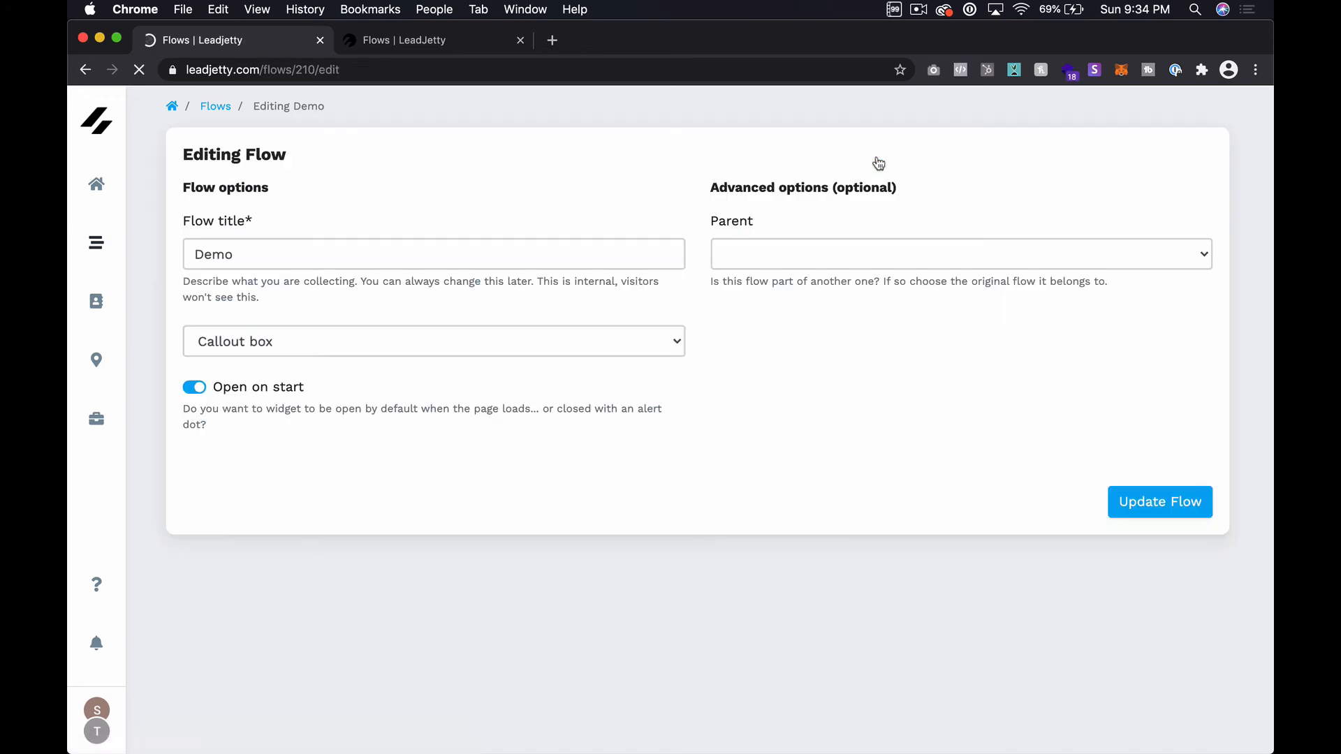
{"action": "left_click", "coordinate": [335, 340]}
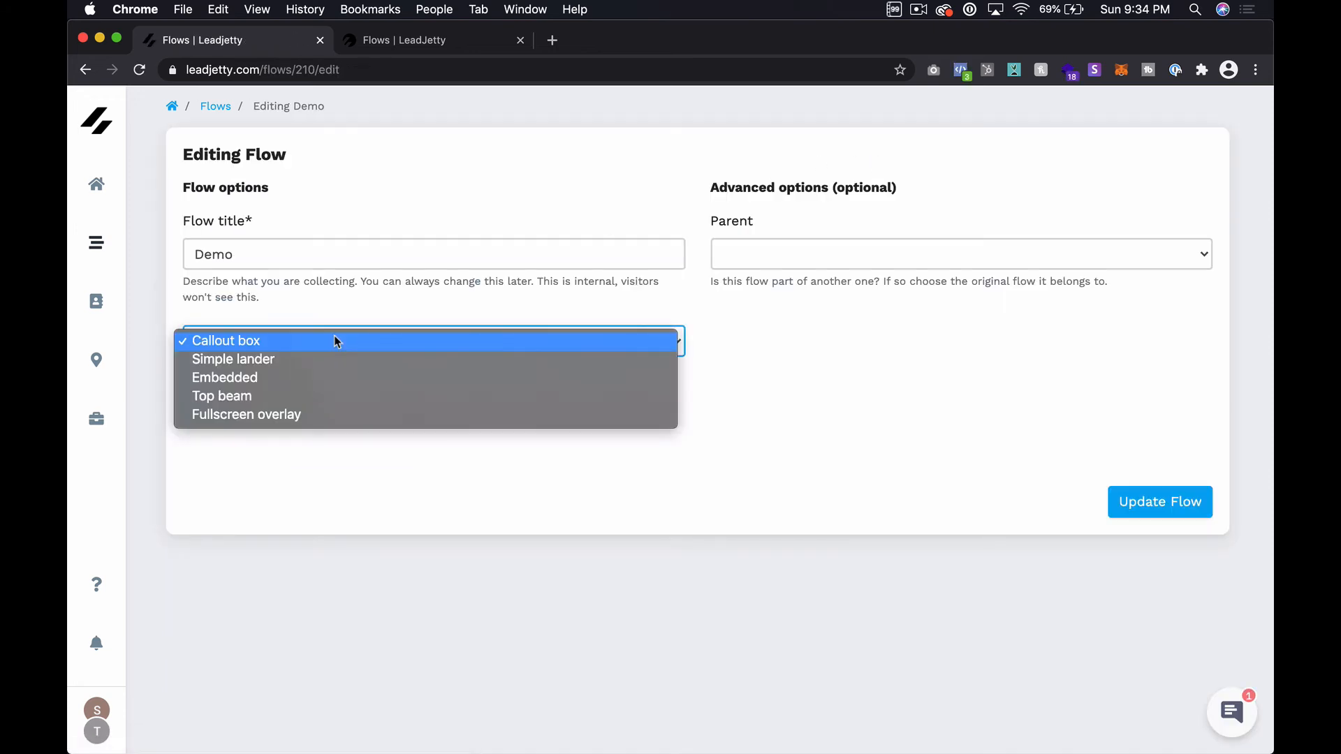
{"action": "left_click", "coordinate": [296, 377]}
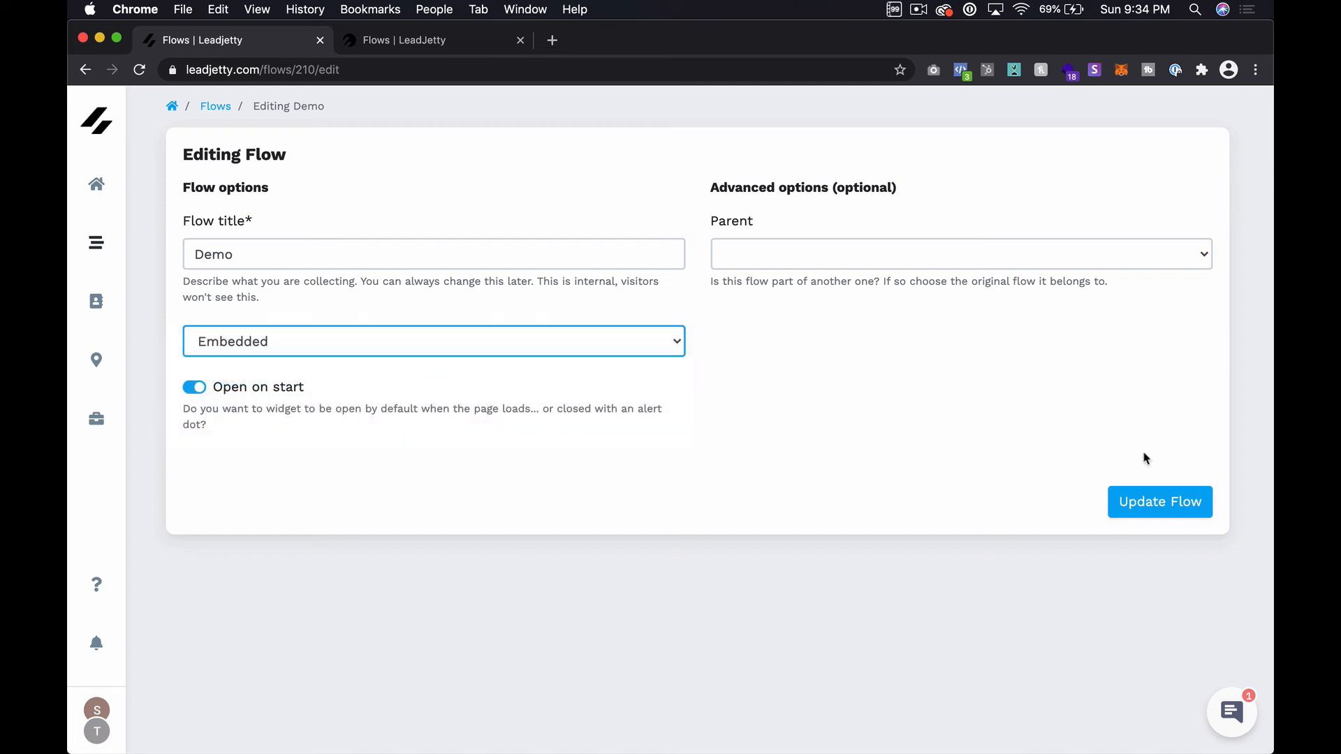
{"action": "left_click", "coordinate": [1164, 511]}
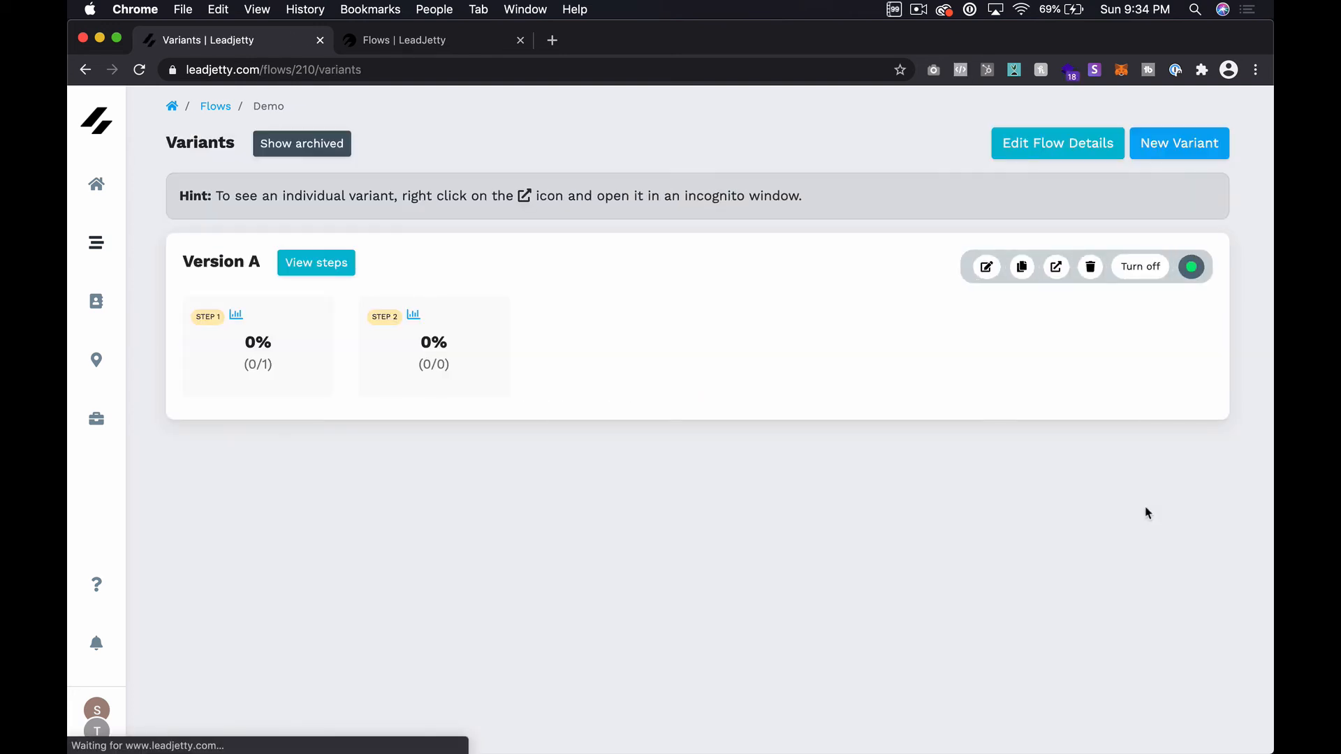
{"action": "left_click", "coordinate": [331, 278]}
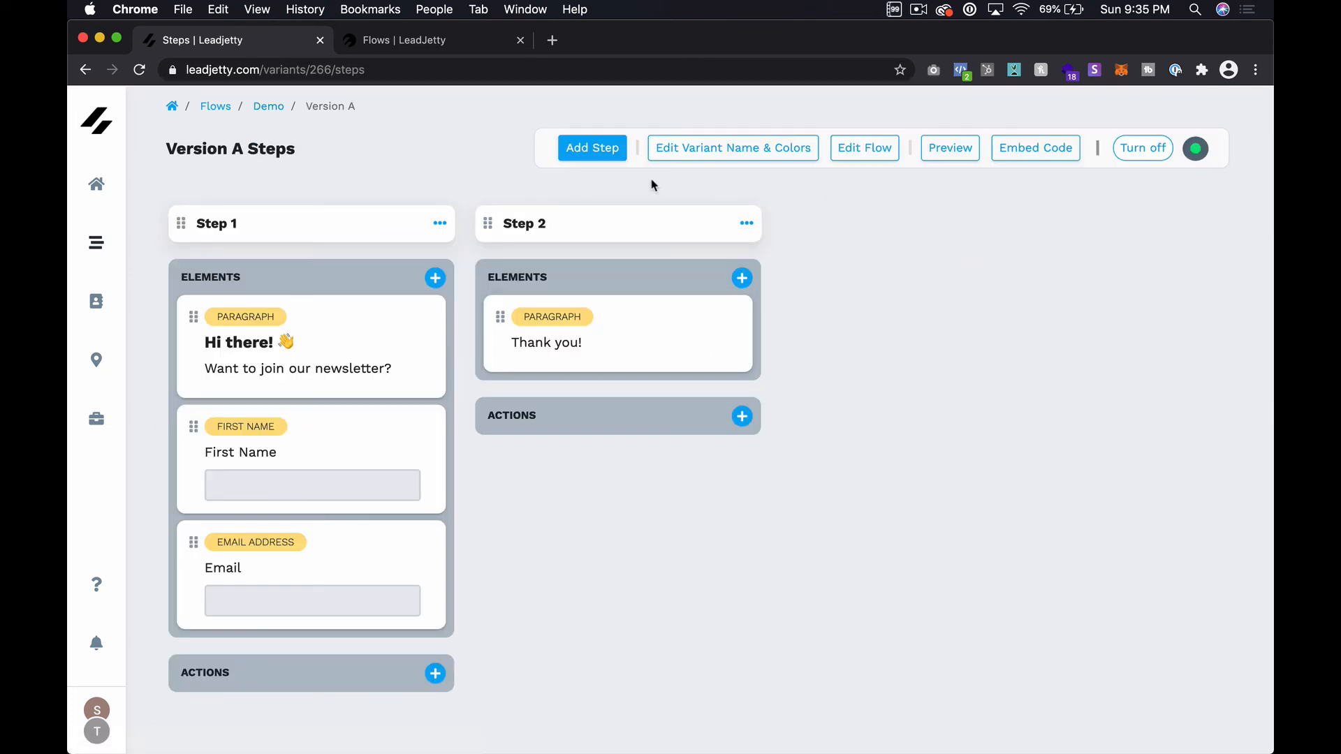
Step: Preview the flow on the sample blog and scroll to the inline newsletter form
{"action": "left_click", "coordinate": [950, 147]}
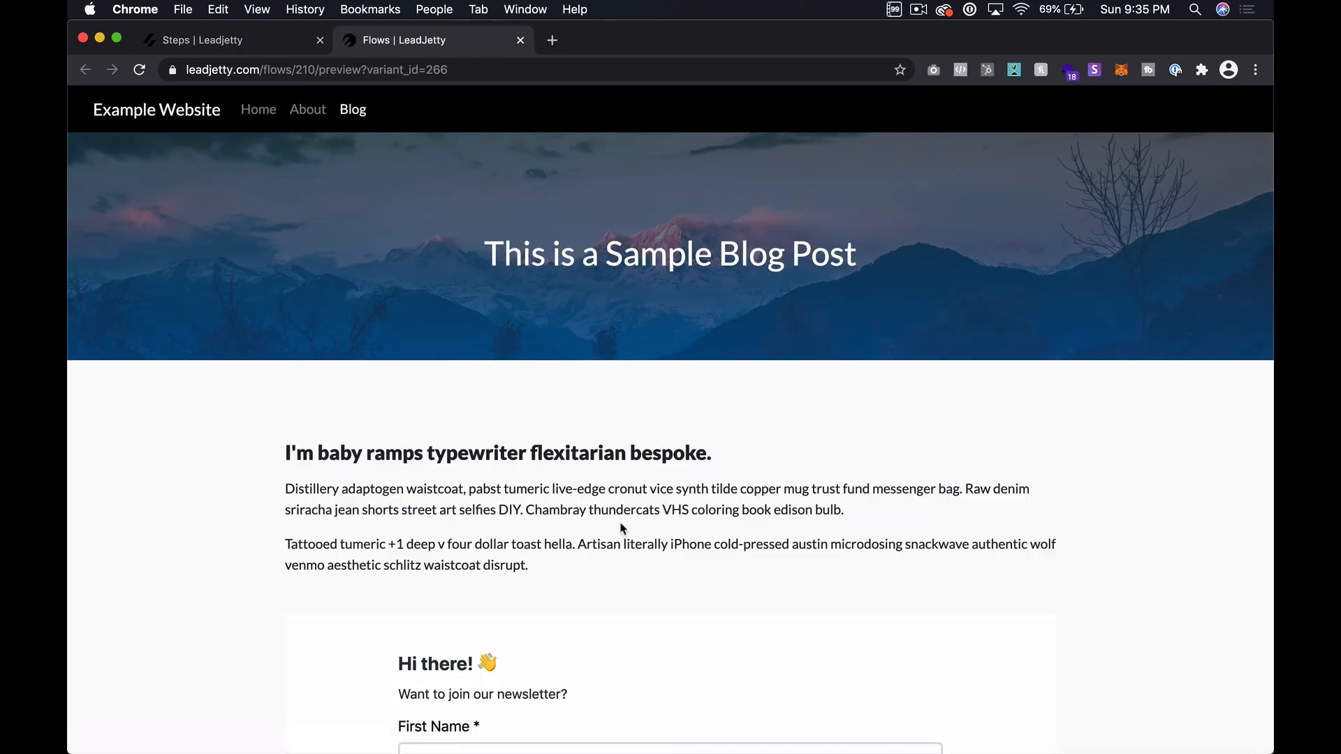
{"action": "scroll", "coordinate": [619, 530], "scroll_direction": "down", "scroll_amount": 4}
{"action": "scroll", "coordinate": [621, 527], "scroll_direction": "down", "scroll_amount": 2}
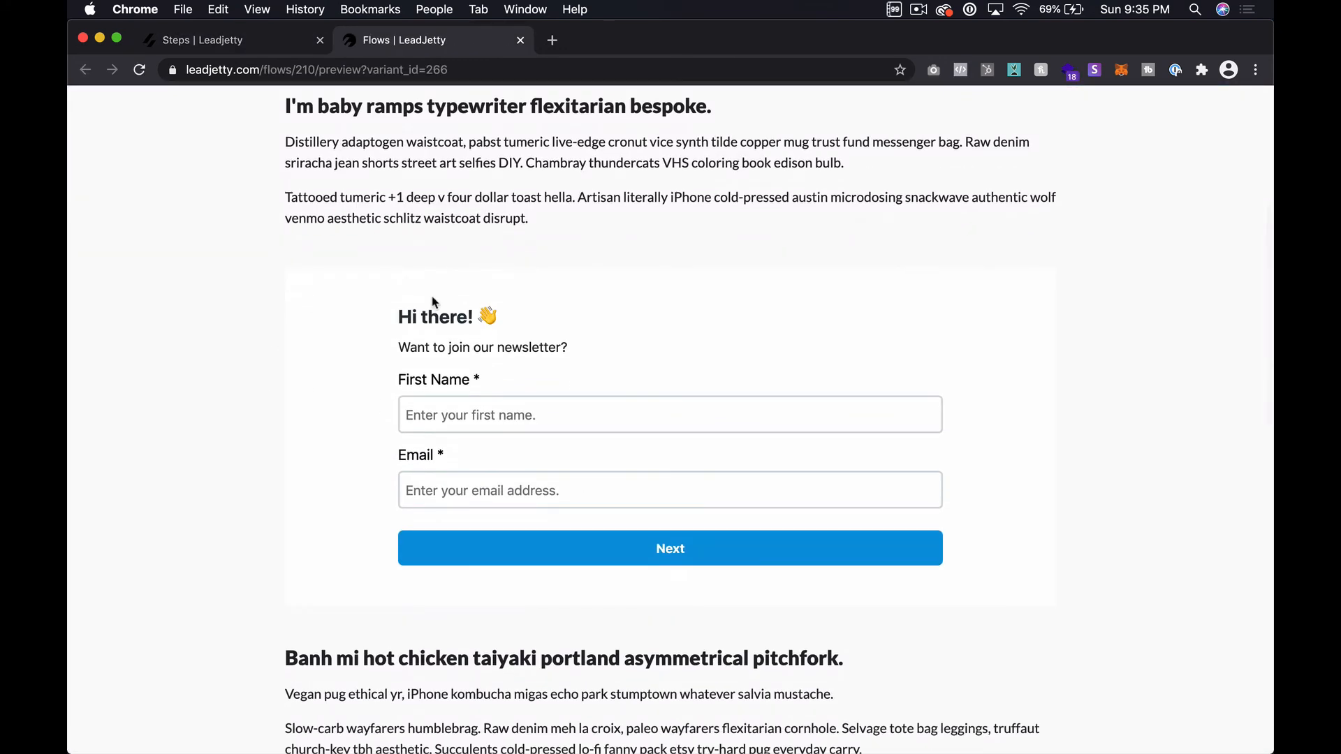
{"action": "scroll", "coordinate": [763, 426], "scroll_direction": "up", "scroll_amount": 5}
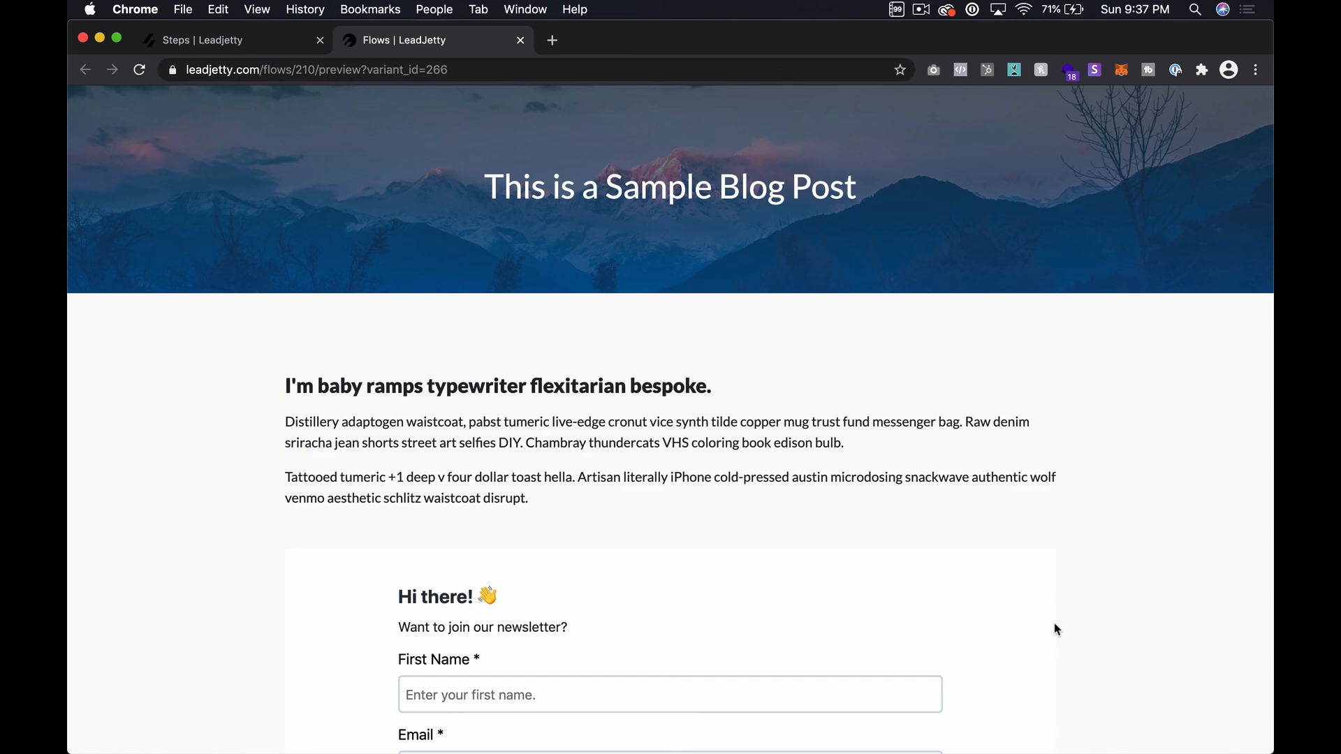
{"action": "scroll", "coordinate": [928, 688], "scroll_direction": "down", "scroll_amount": 5}
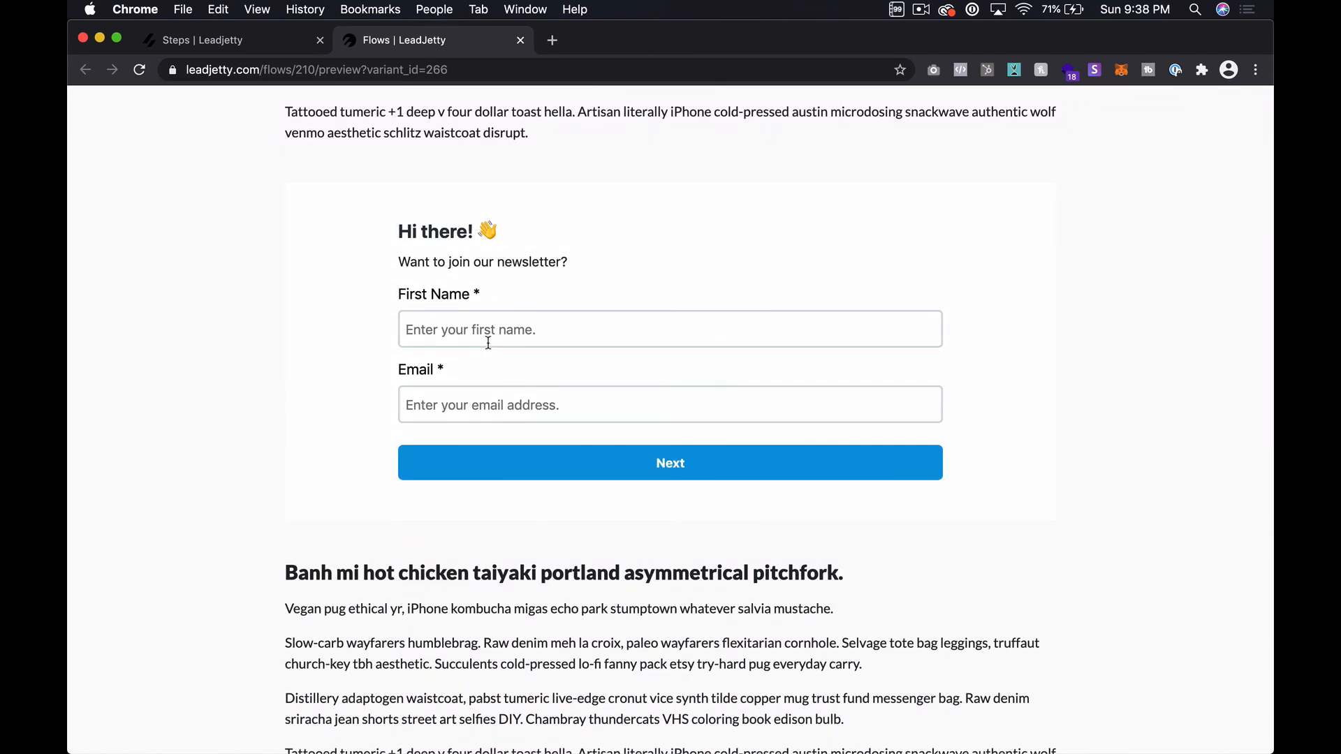
Step: Submit the inline form with a first name and email, then return to the Steps tab
{"action": "left_click", "coordinate": [496, 337]}
{"action": "type", "text": "Stephen"}
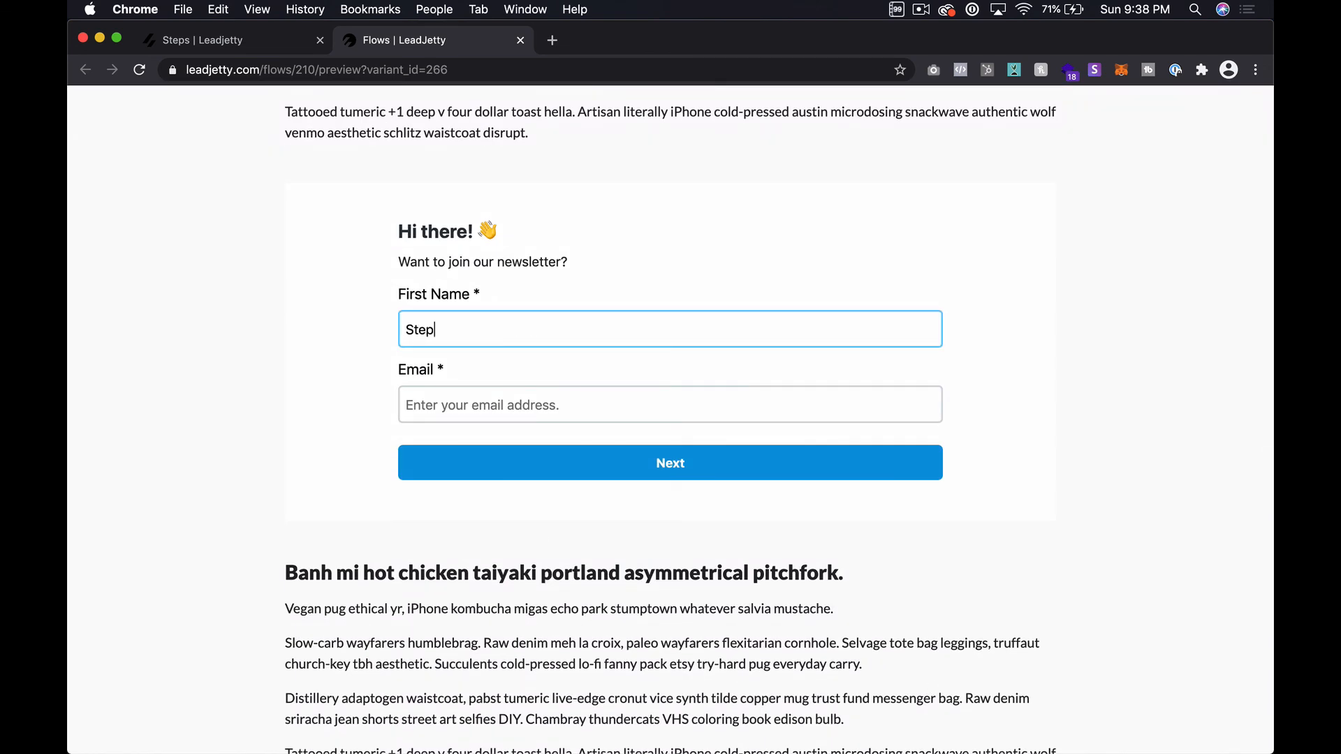
{"action": "key", "text": "Tab"}
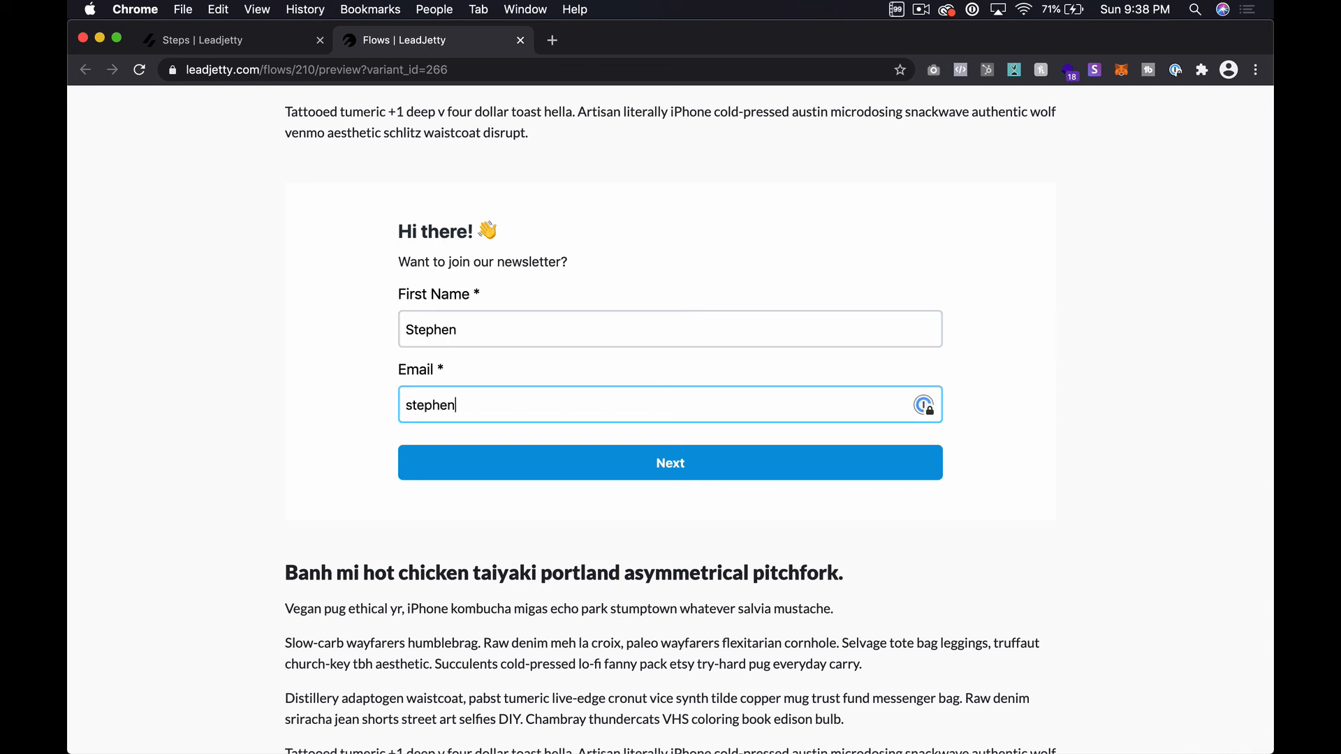
{"action": "left_click", "coordinate": [622, 464]}
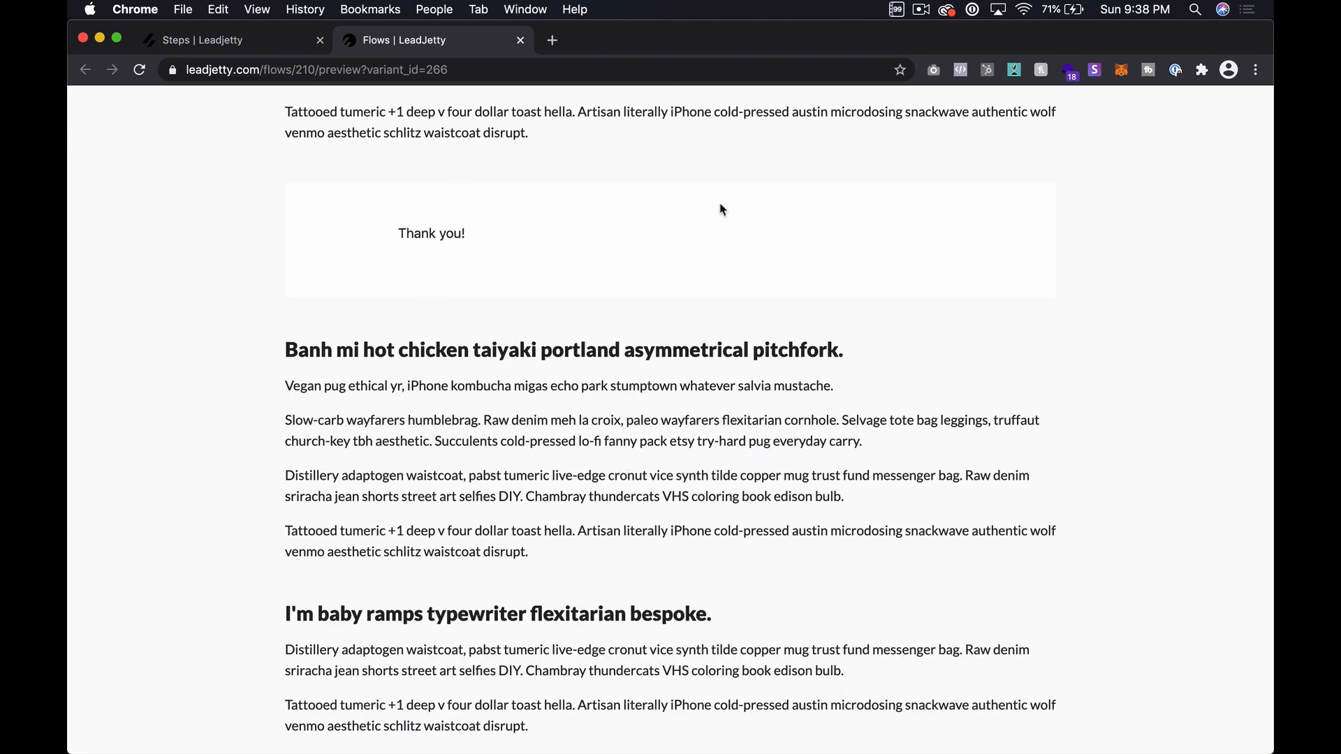
{"action": "scroll", "coordinate": [721, 210], "scroll_direction": "up", "scroll_amount": 4}
{"action": "scroll", "coordinate": [722, 209], "scroll_direction": "up", "scroll_amount": 3}
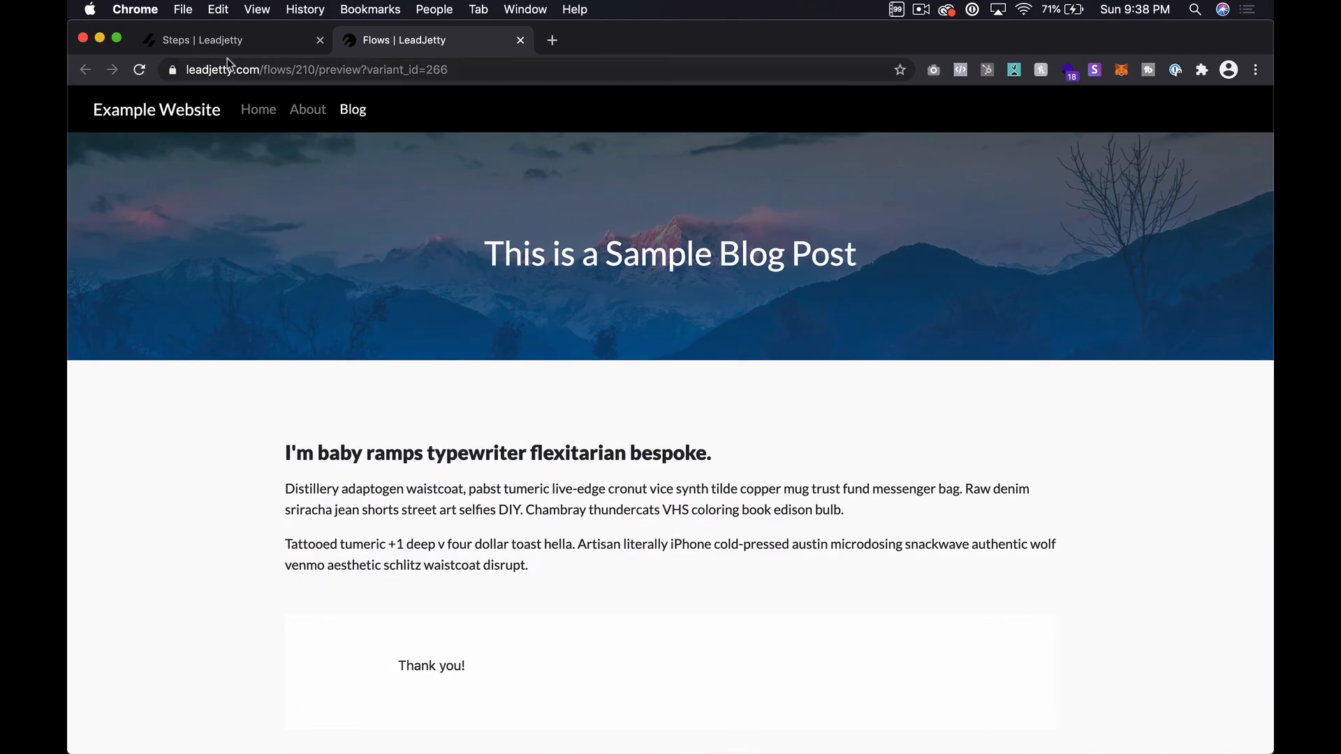
{"action": "left_click", "coordinate": [203, 47]}
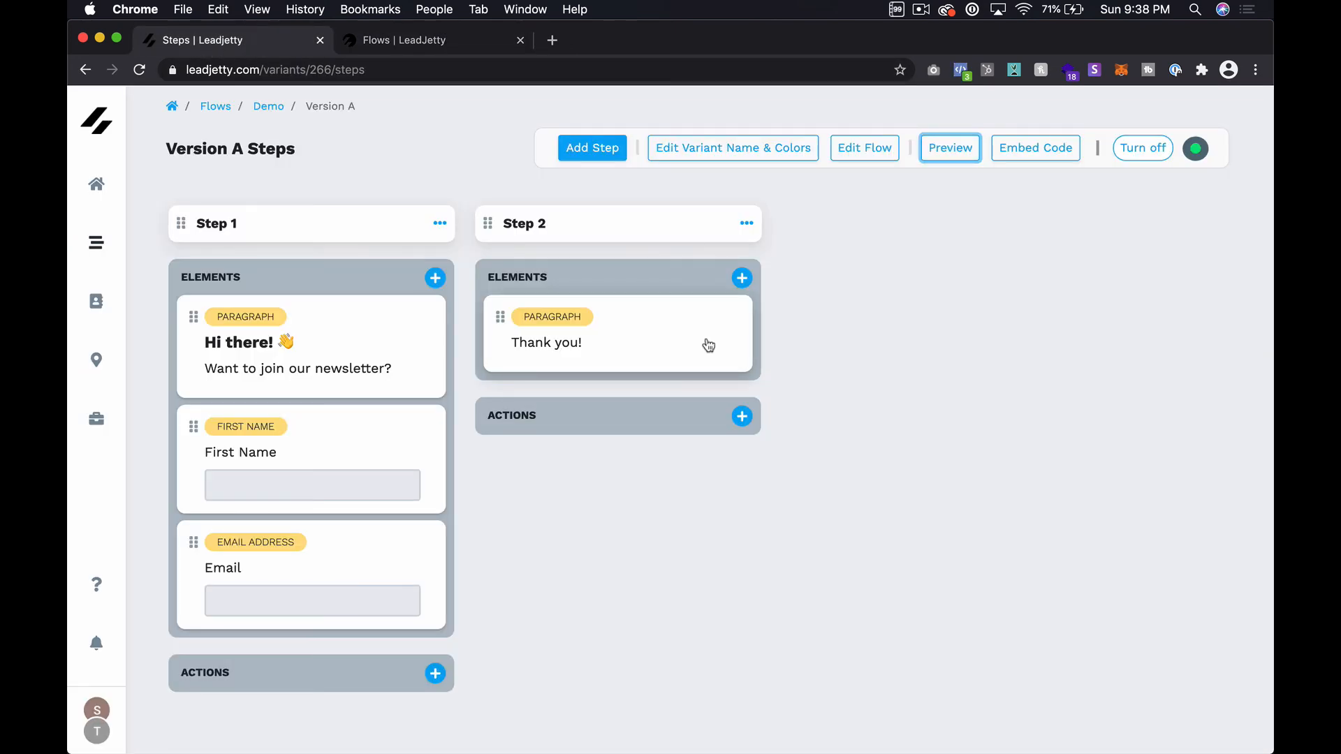